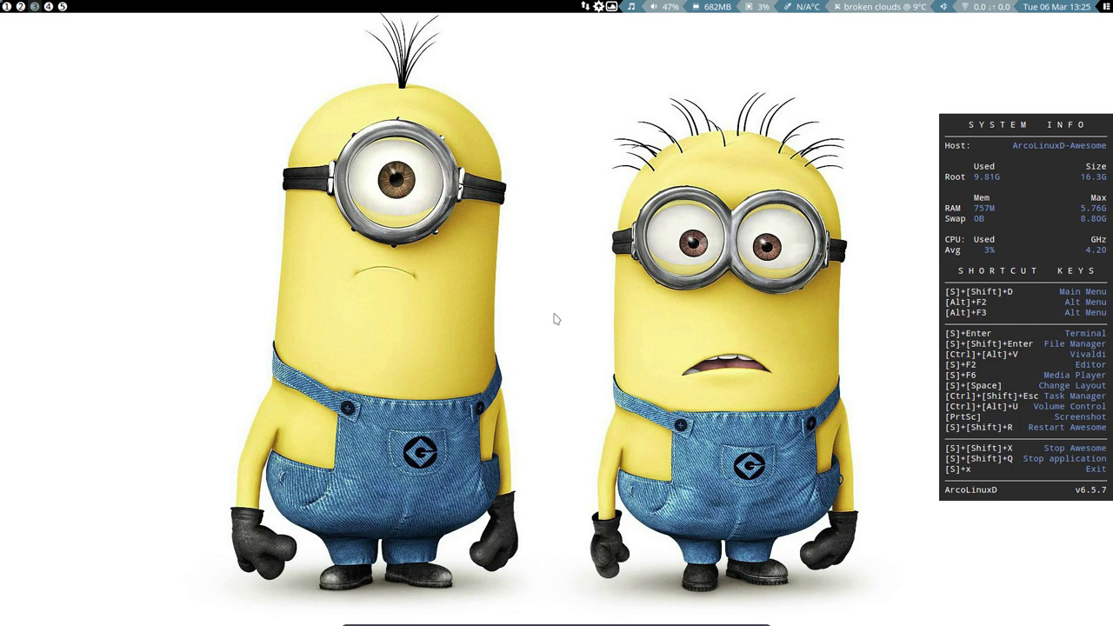
Step: View the current wallpaper's page on Desktoppr from the wallpaper changer, and close the browser
click(611, 8)
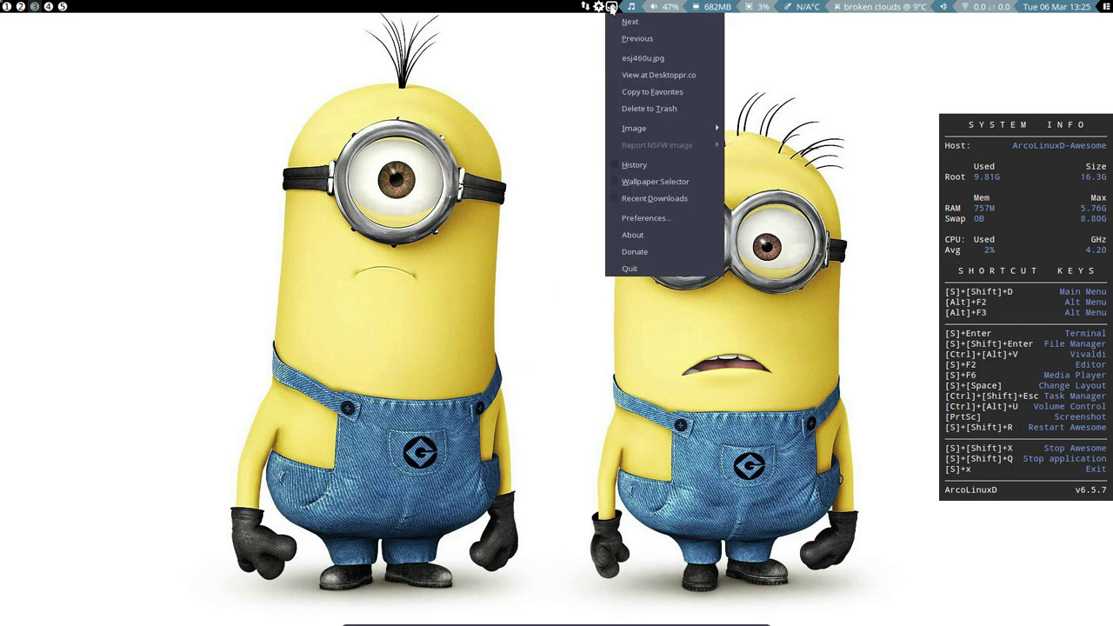
click(670, 77)
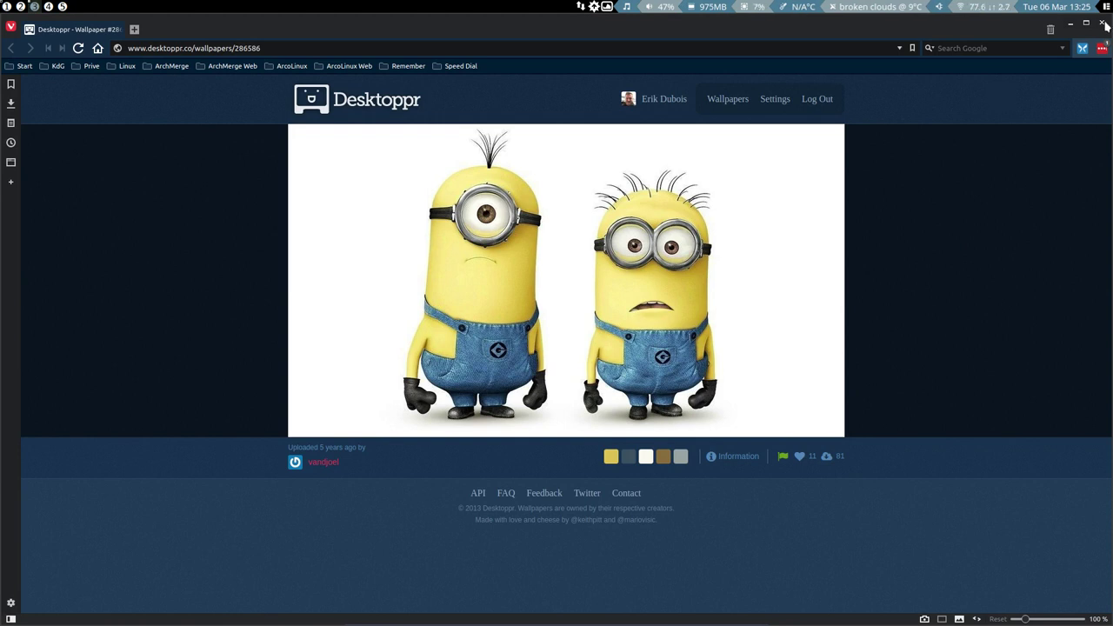
click(1105, 25)
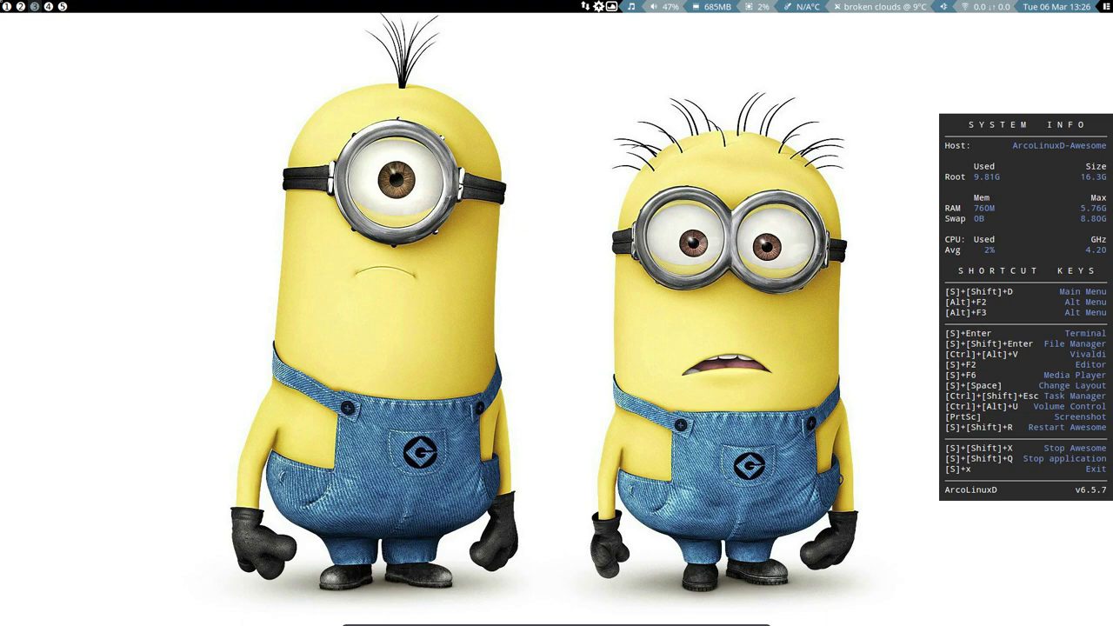
Step: Run the system update command pksyua in a new terminal, authorizing it with the sudo password
key(super+Return)
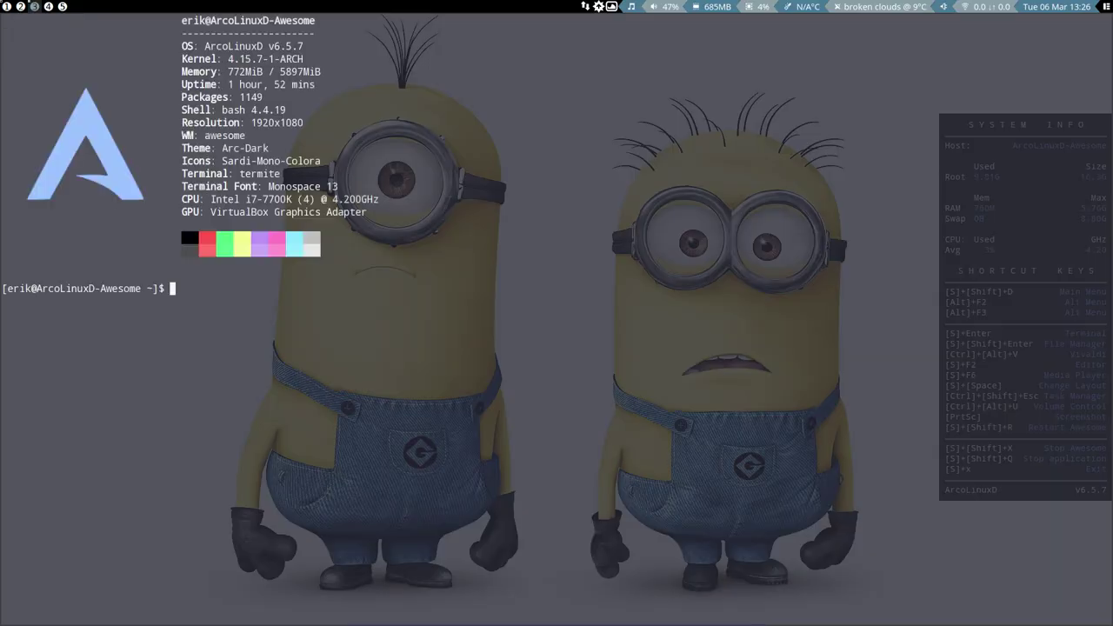
text(pksyua)
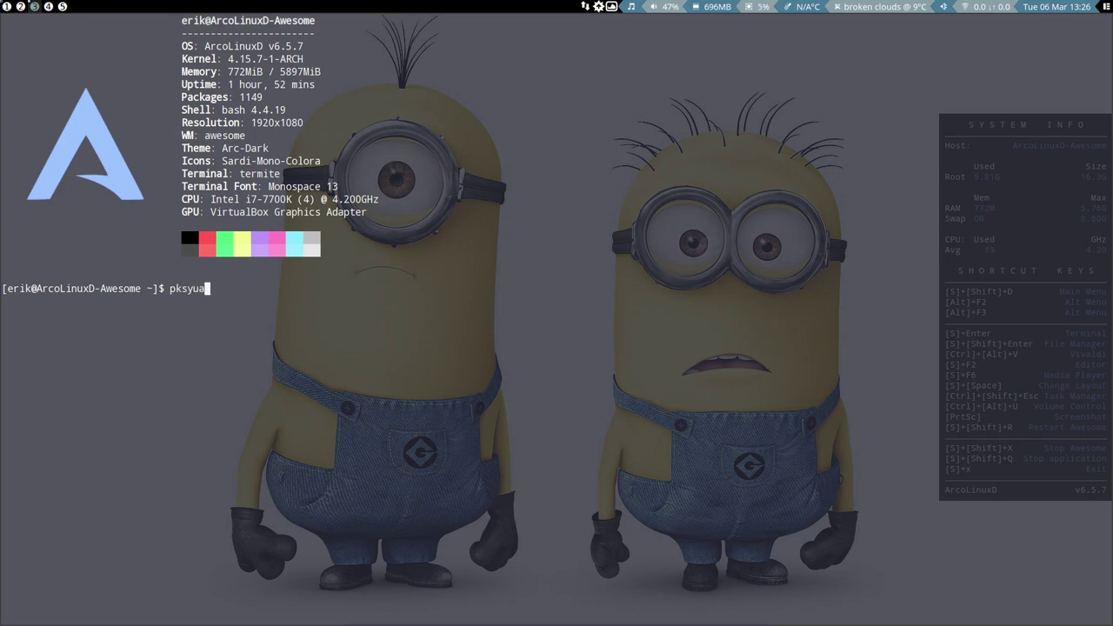
key(Return)
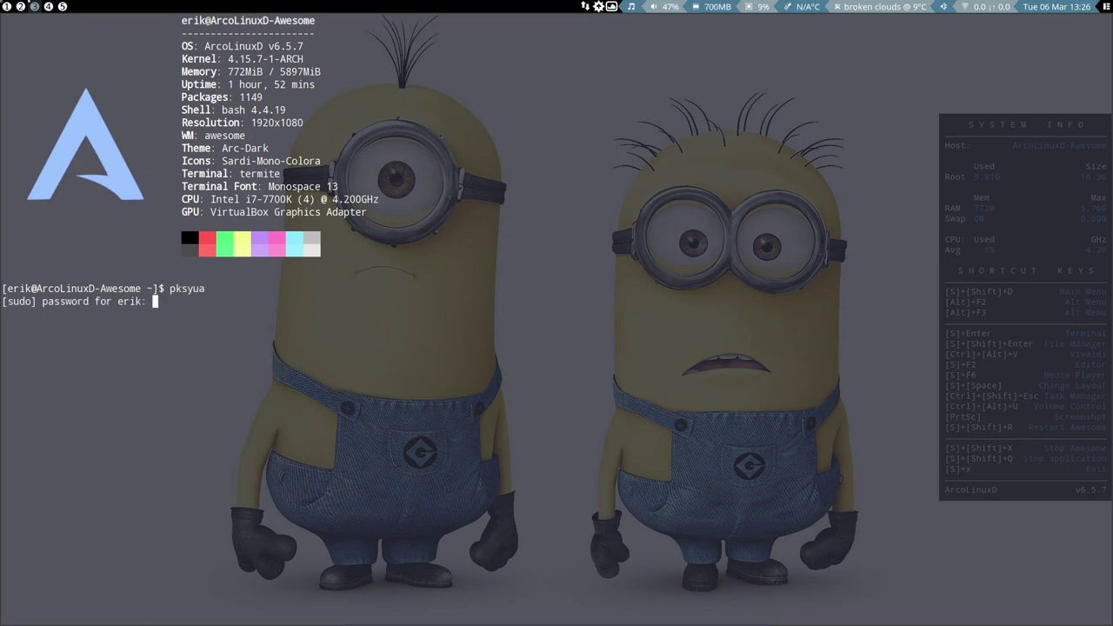
key(Return)
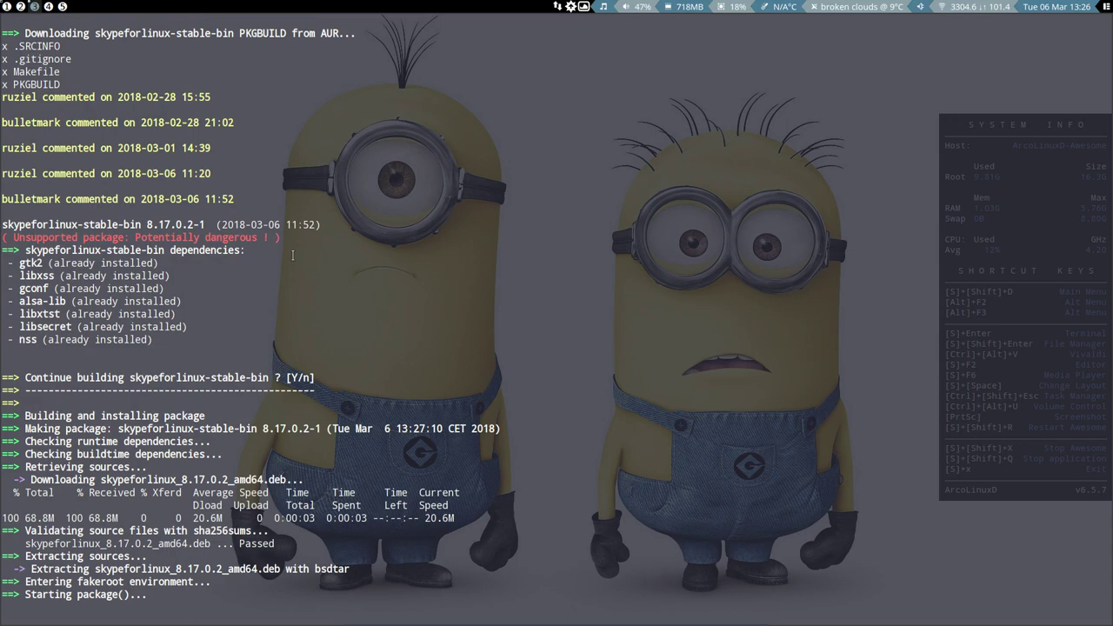
Step: Examine the update output for the arcolinux-awesome-git package upgrade
scroll(287, 257, up, 15)
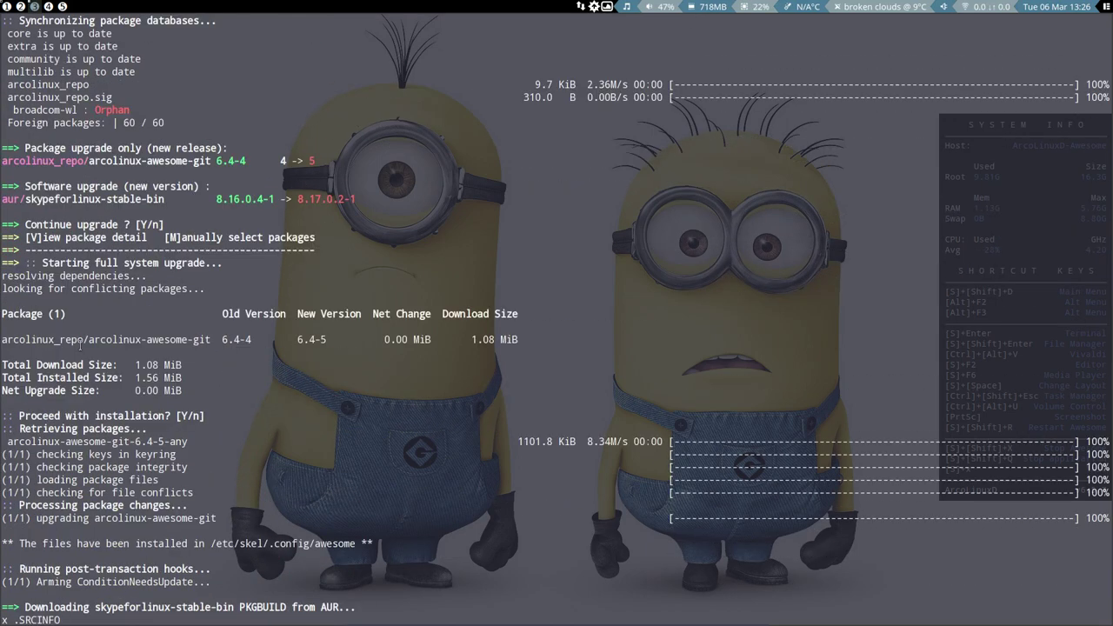
drag(83, 339, 210, 340)
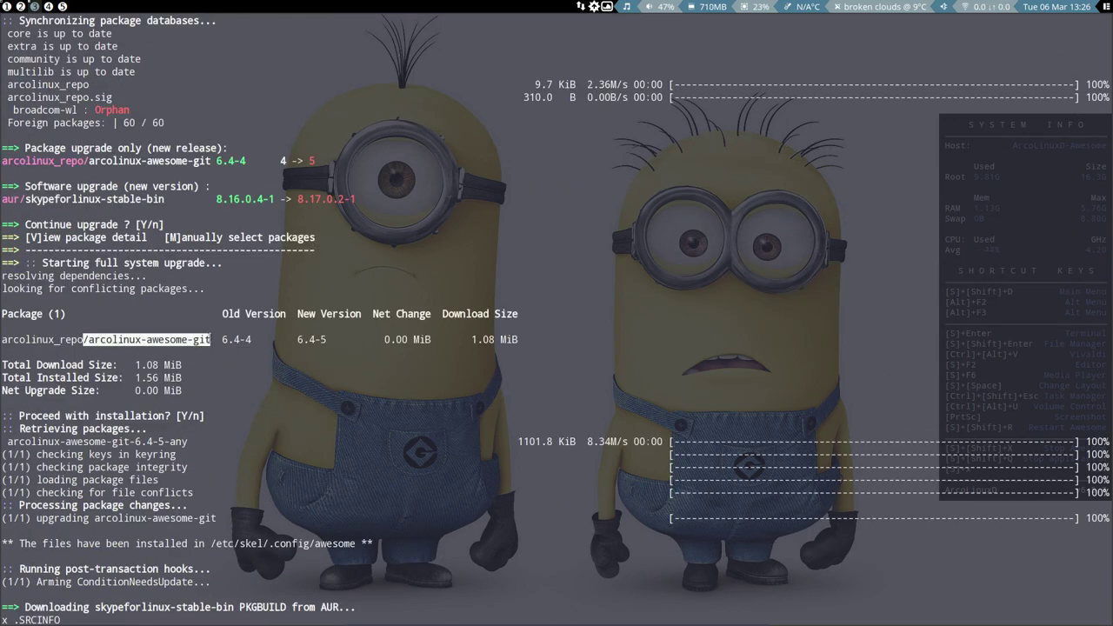
click(233, 339)
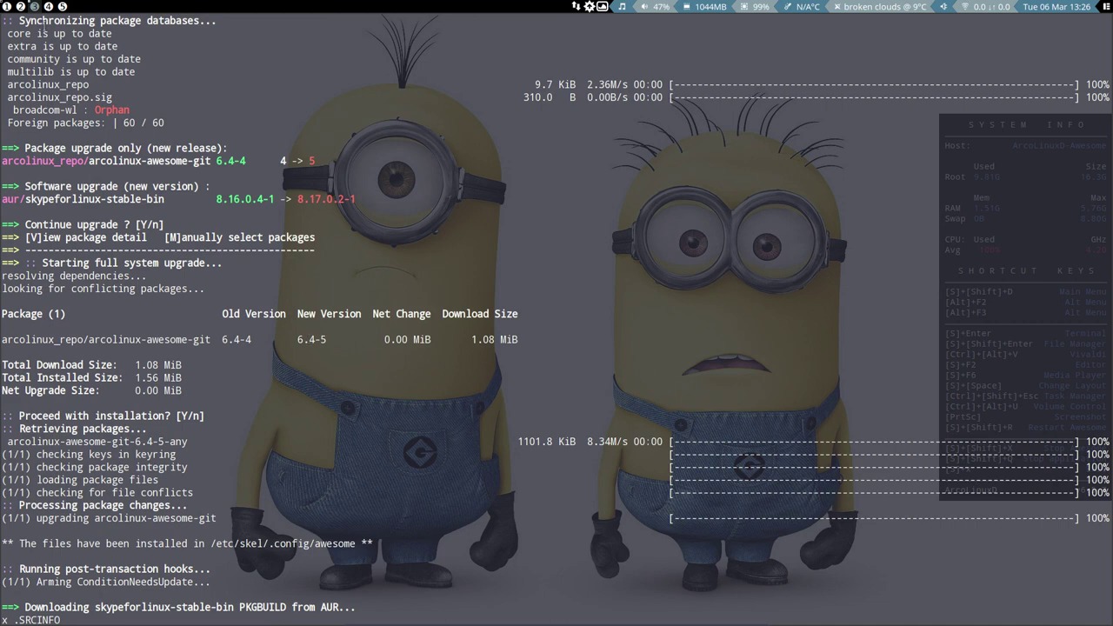
Step: Switch to Meld on another workspace and start a directory comparison with /etc/skel/.config/awesome as the first folder
key(super+2)
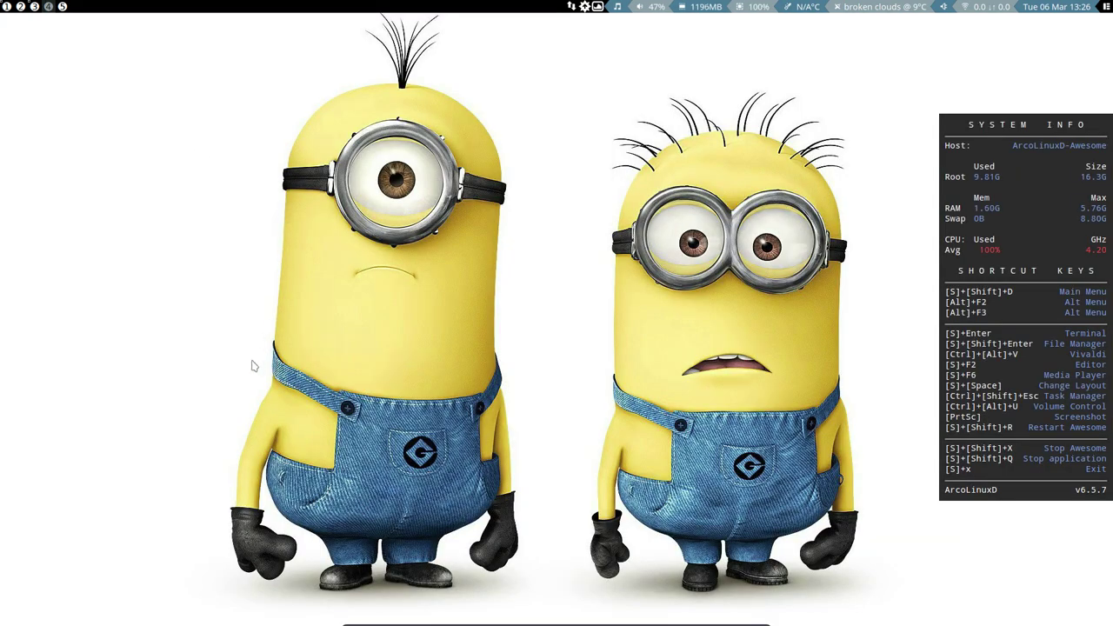
key(super+Return)
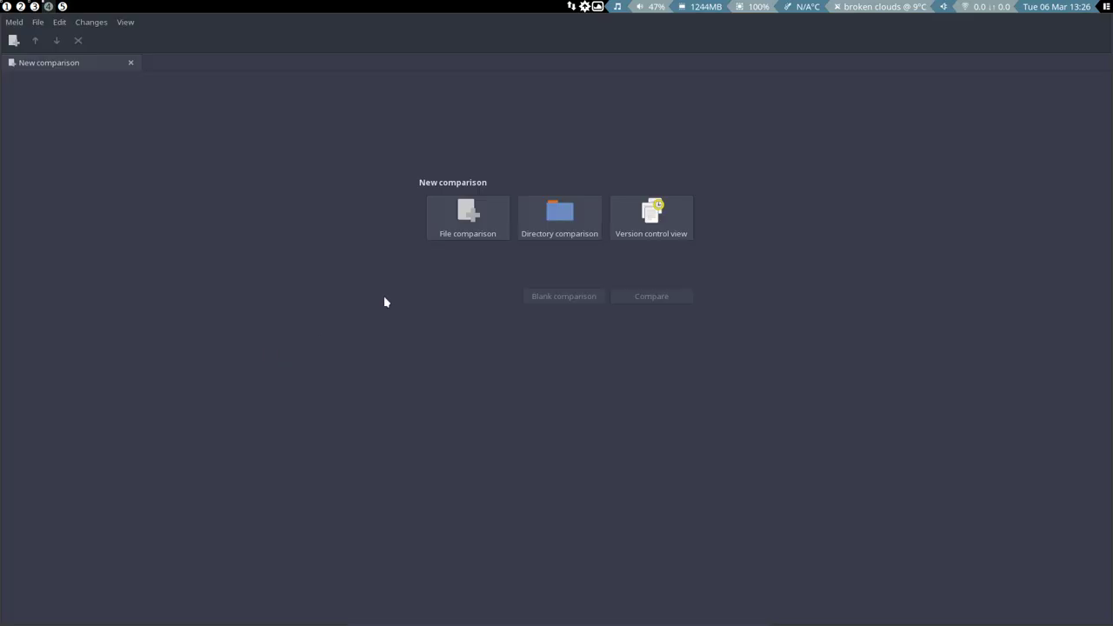
click(539, 222)
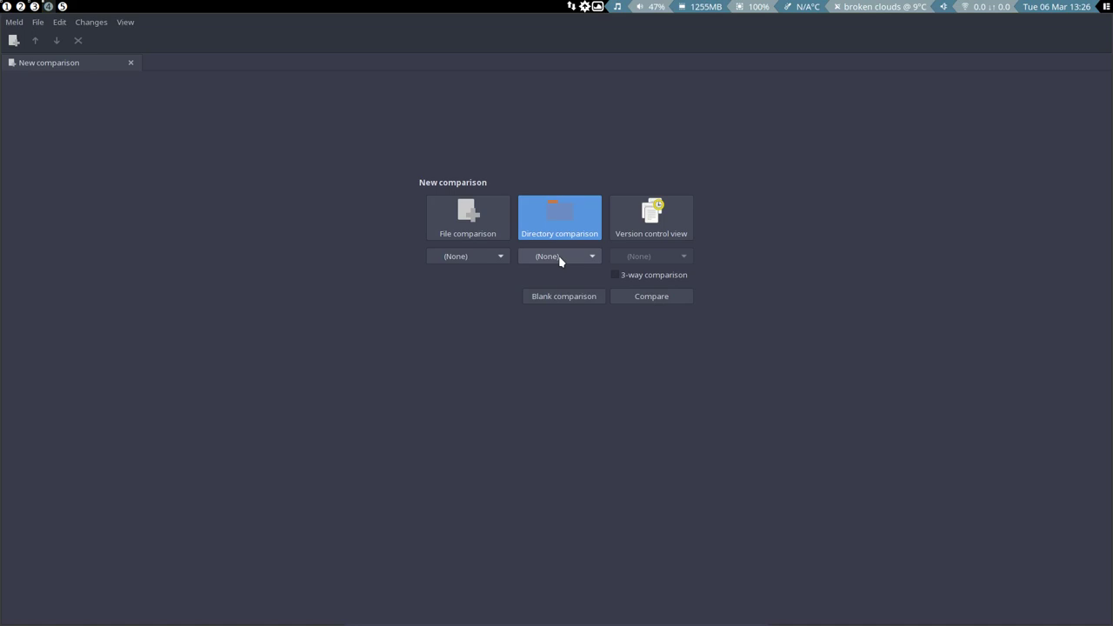
click(499, 257)
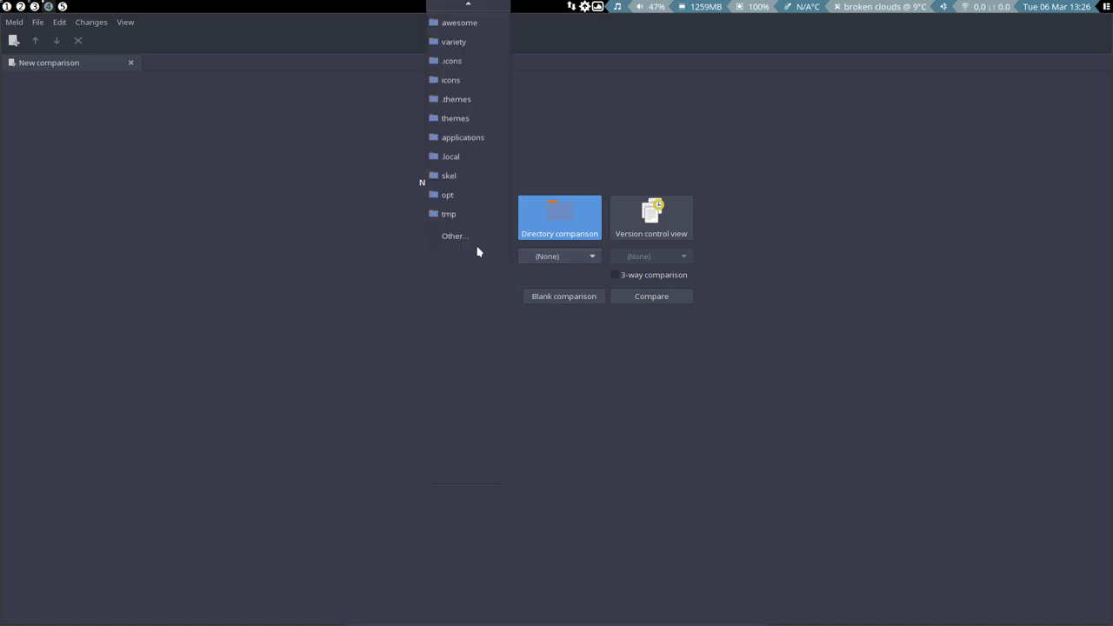
click(471, 238)
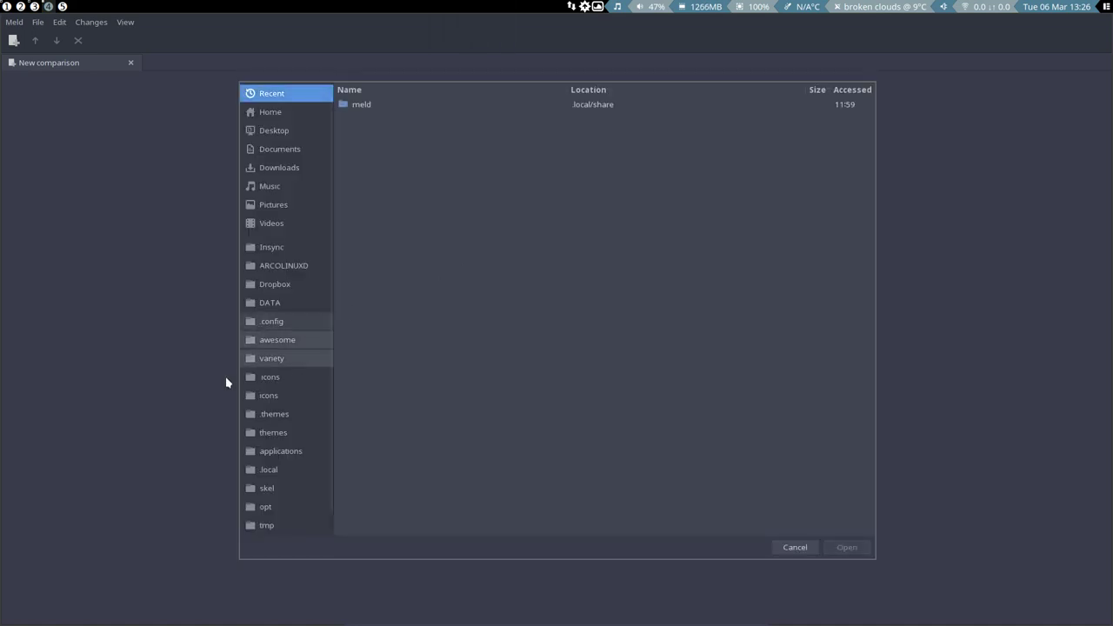
click(264, 490)
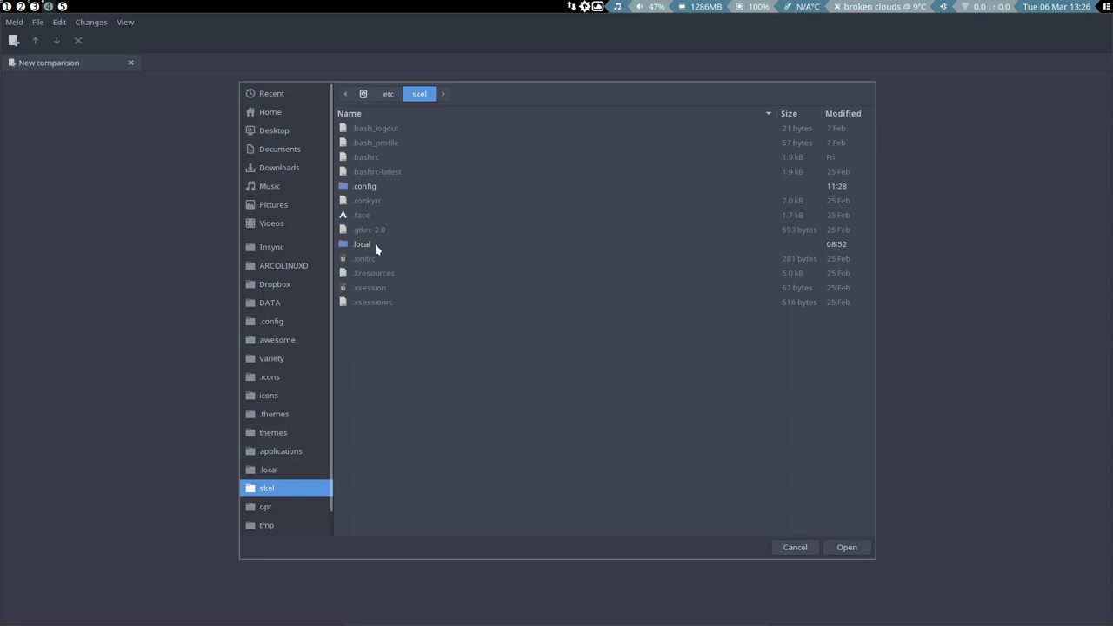
double_click(372, 189)
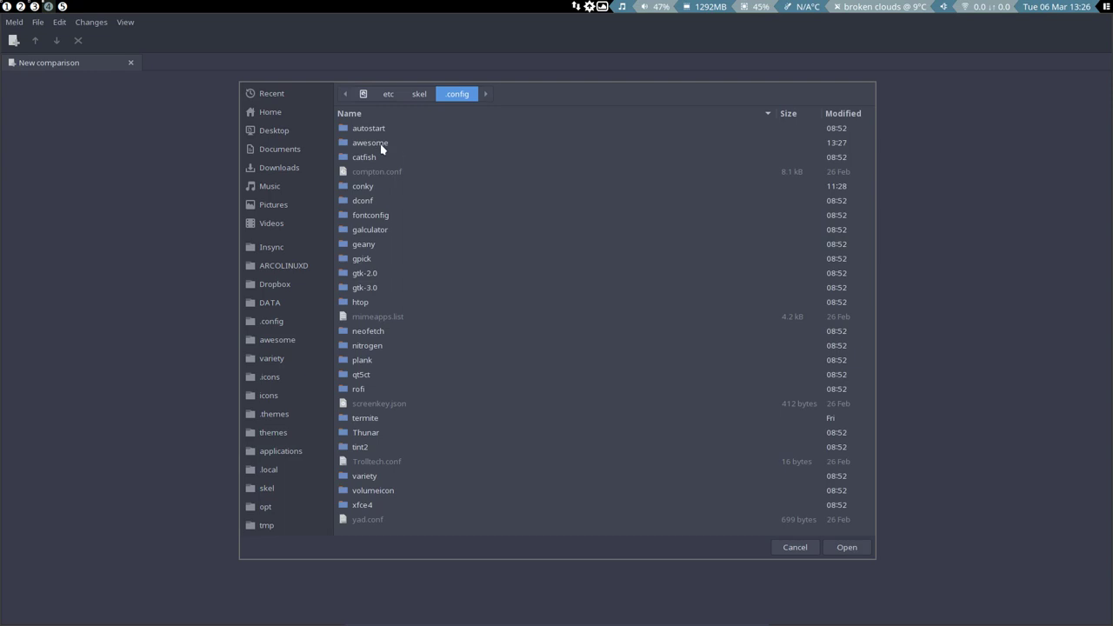
click(372, 148)
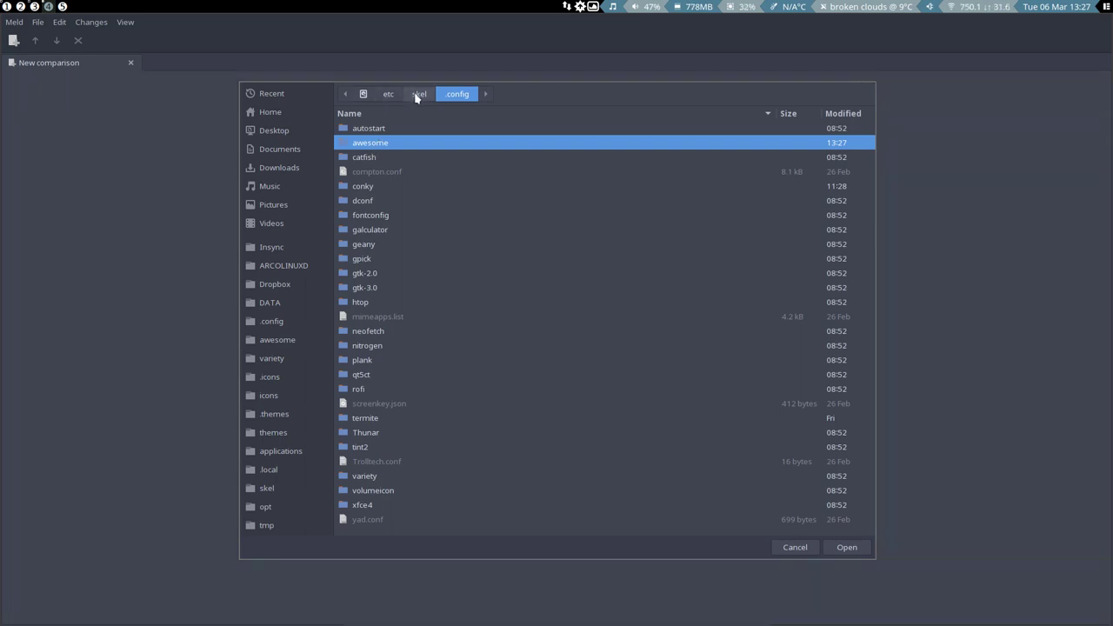
click(851, 547)
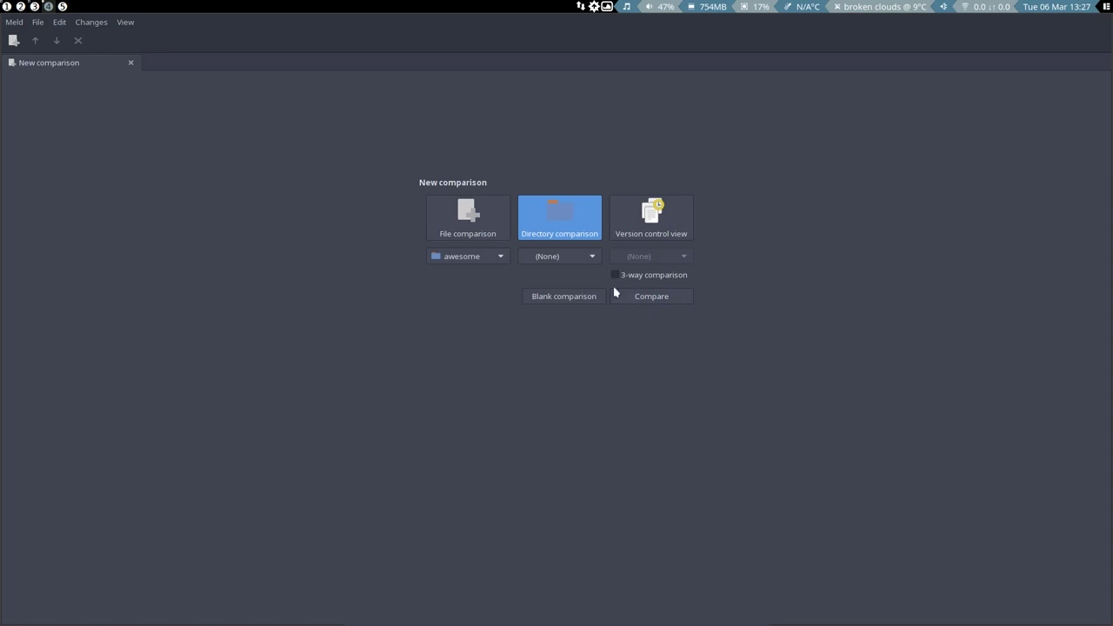
Step: Choose the awesome folder in the home .config directory as the second folder and run the comparison
click(597, 262)
click(566, 235)
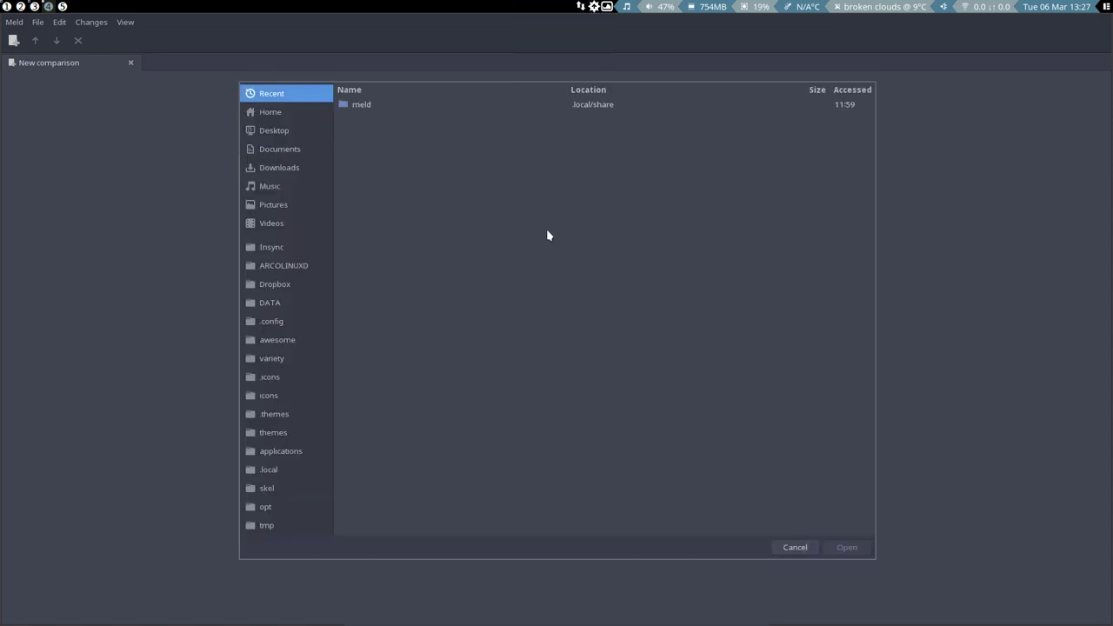
click(292, 339)
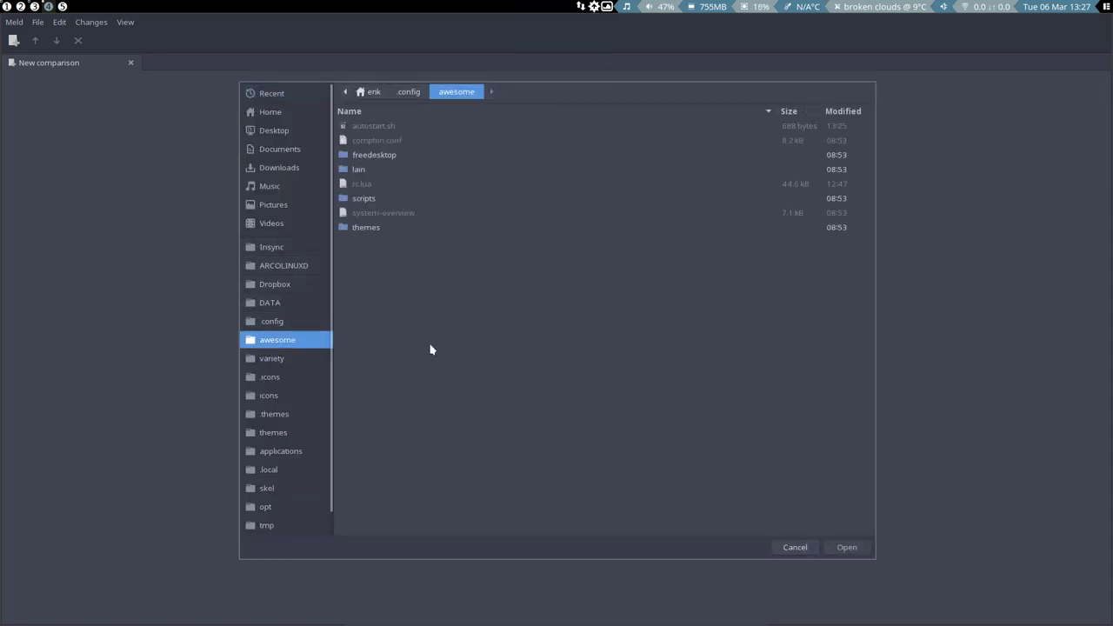
click(849, 550)
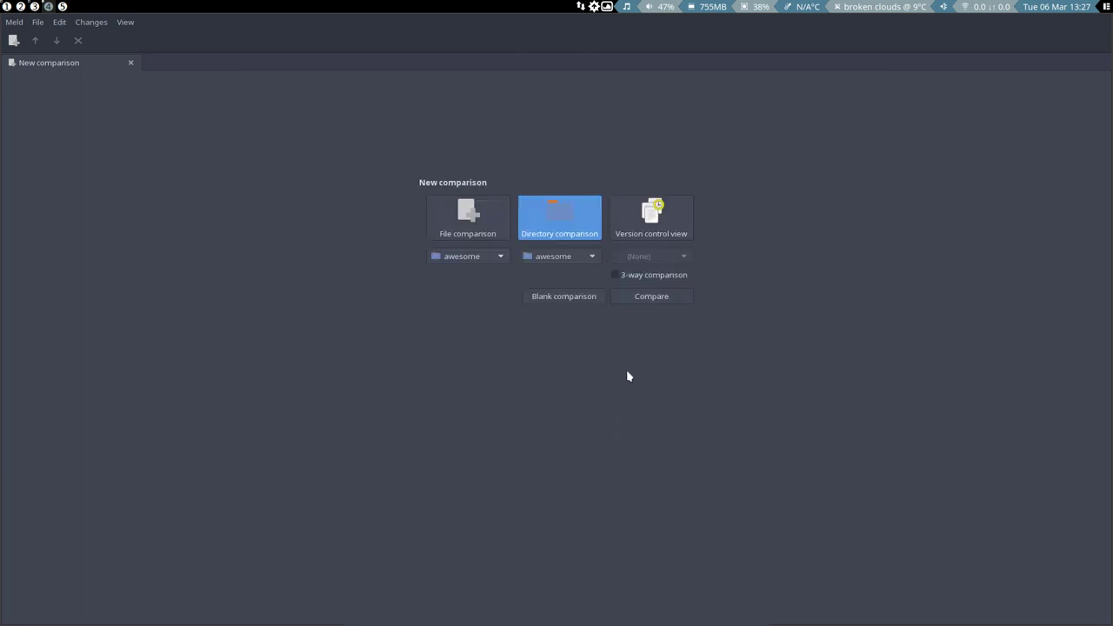
click(652, 297)
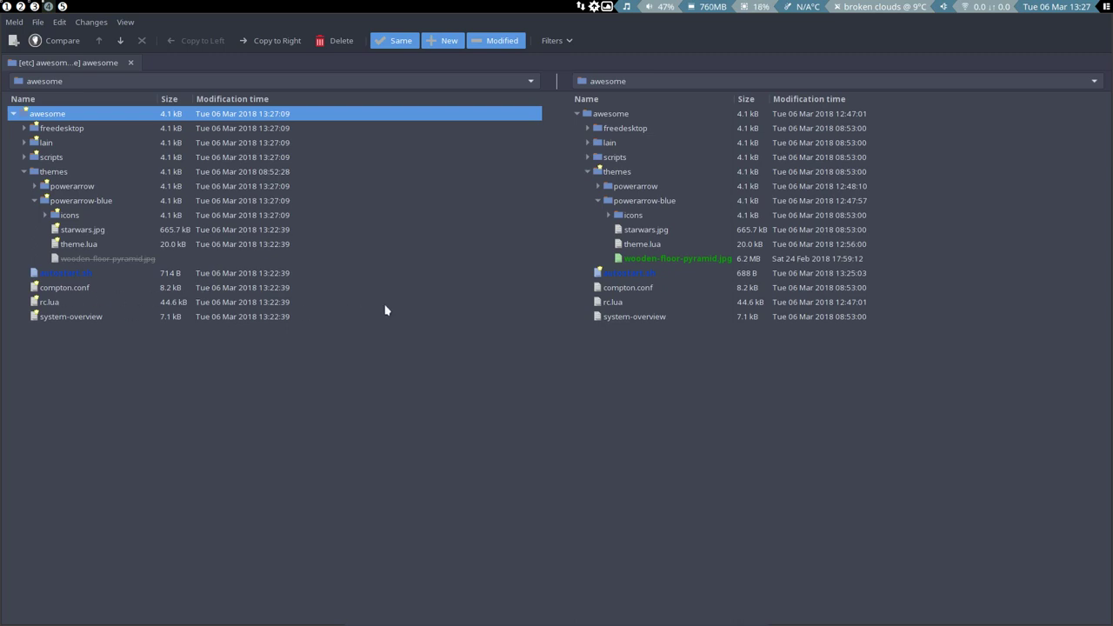
Step: Hide identical files in the comparison and check wooden-floor-pyramid.jpg and autostart.sh in the home awesome folder
click(396, 43)
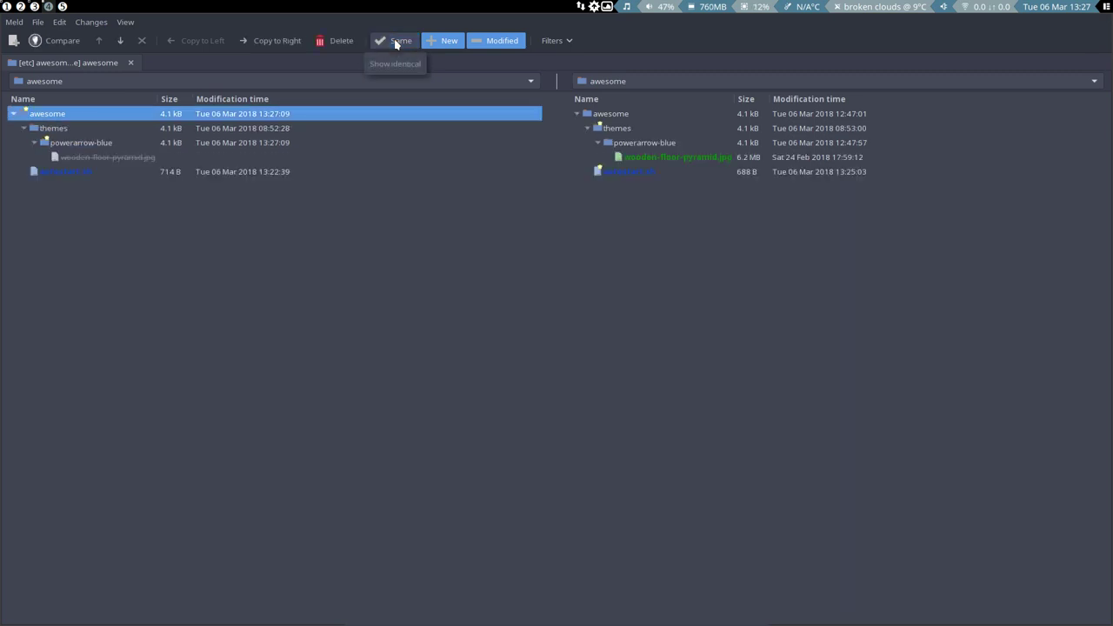
click(676, 159)
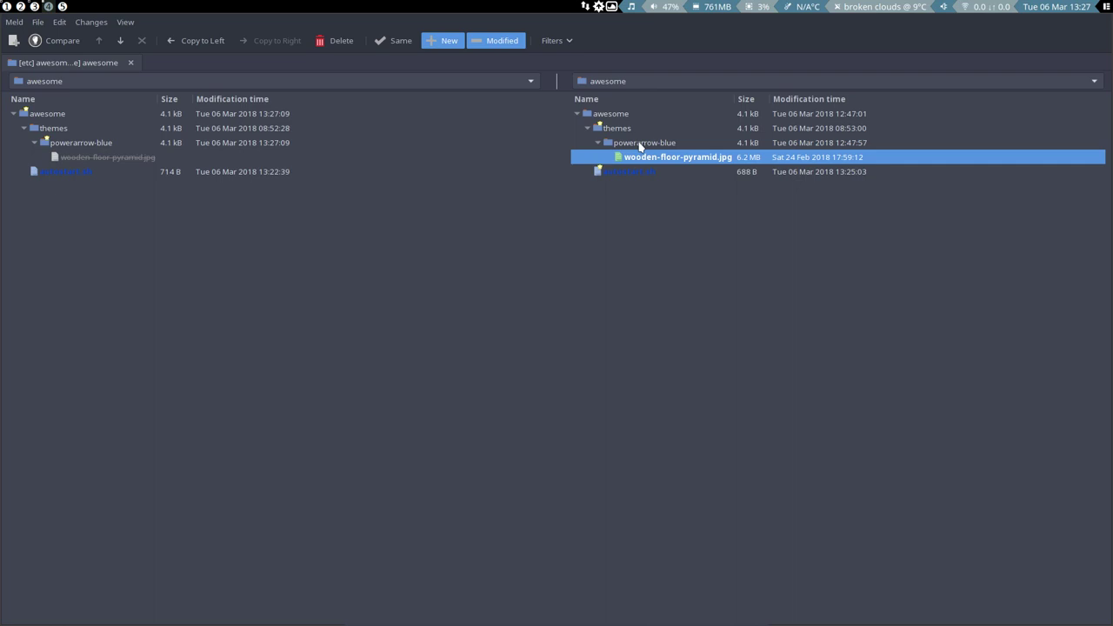
mouse_move(921, 6)
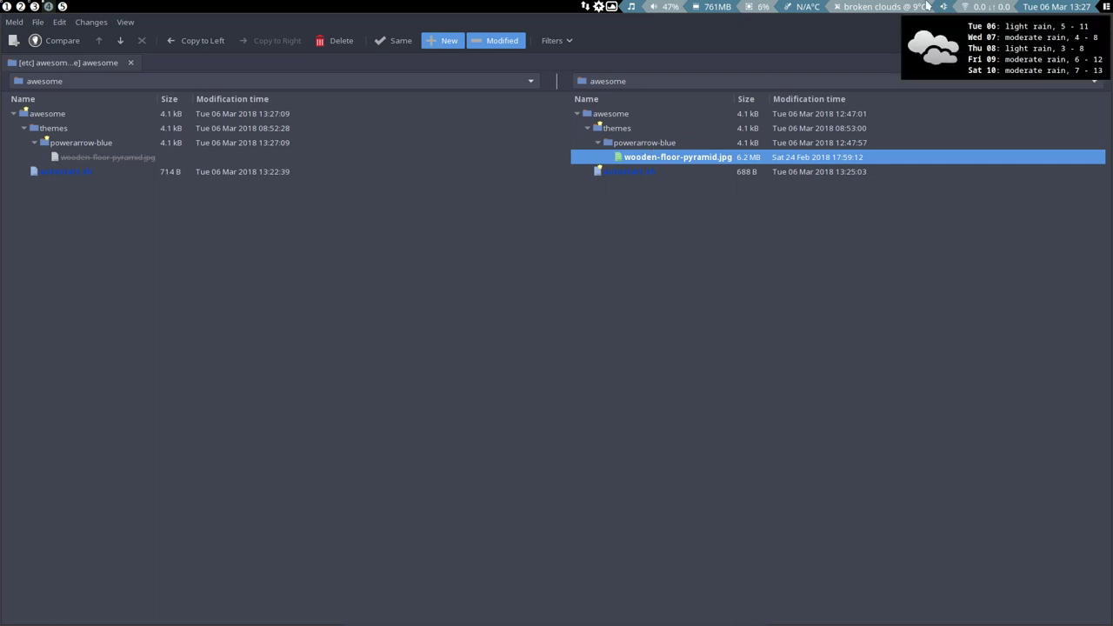
click(620, 176)
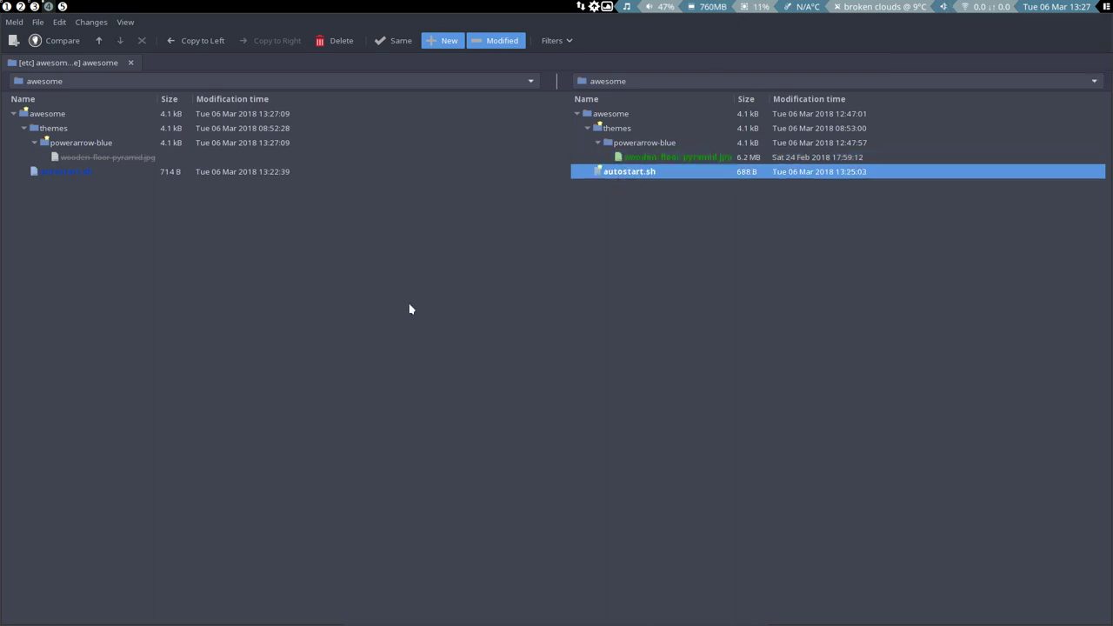
Step: Open the autostart.sh comparison and copy the #run "nitrogen --restore" line from the skel version into the home version
click(66, 171)
double_click(66, 171)
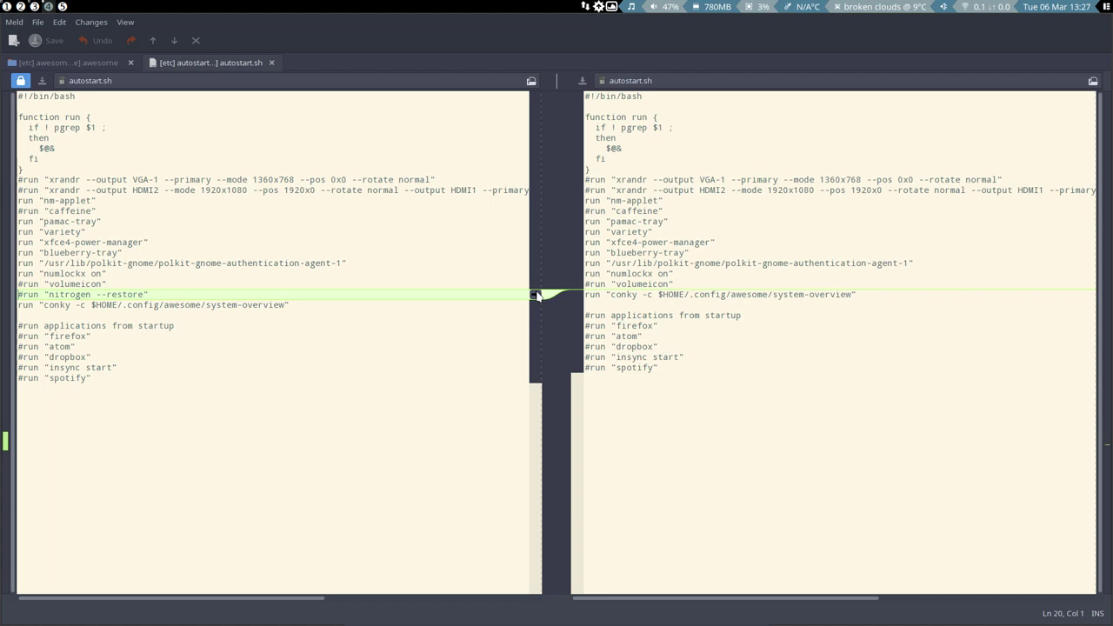
click(537, 296)
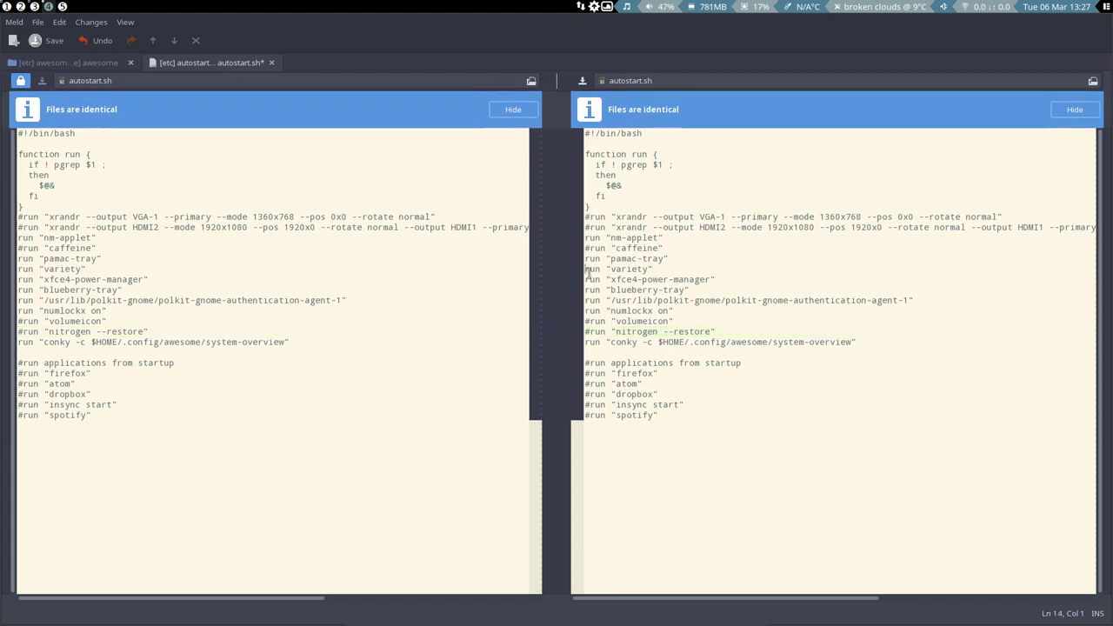
Step: Comment out the run "variety" line and uncomment run "nitrogen --restore" in the home autostart.sh, then save and close it
text(#)
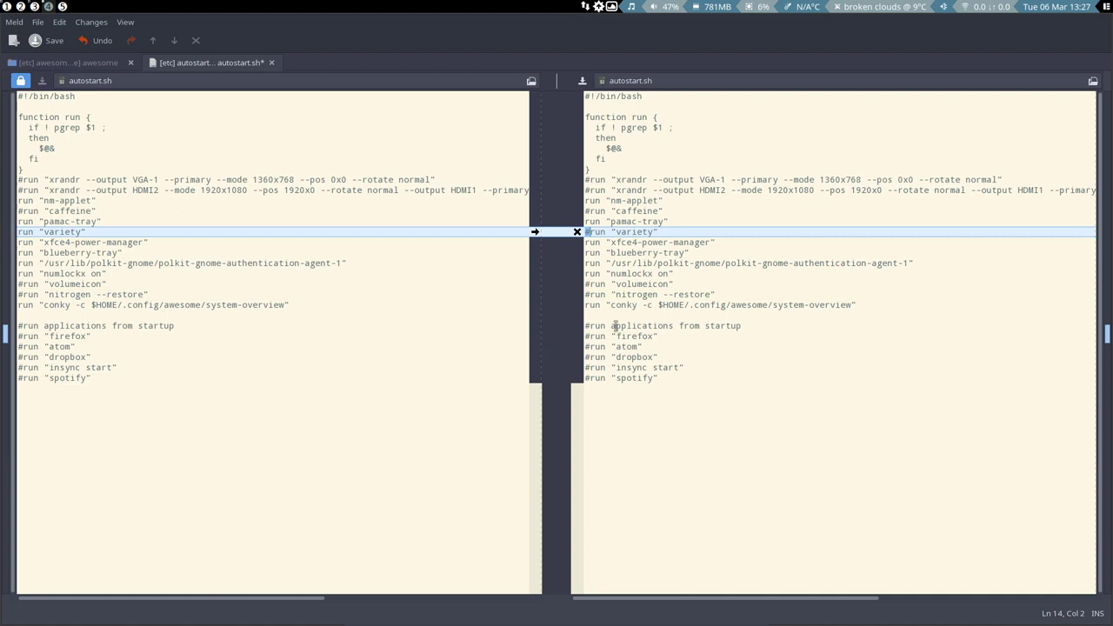
click(591, 296)
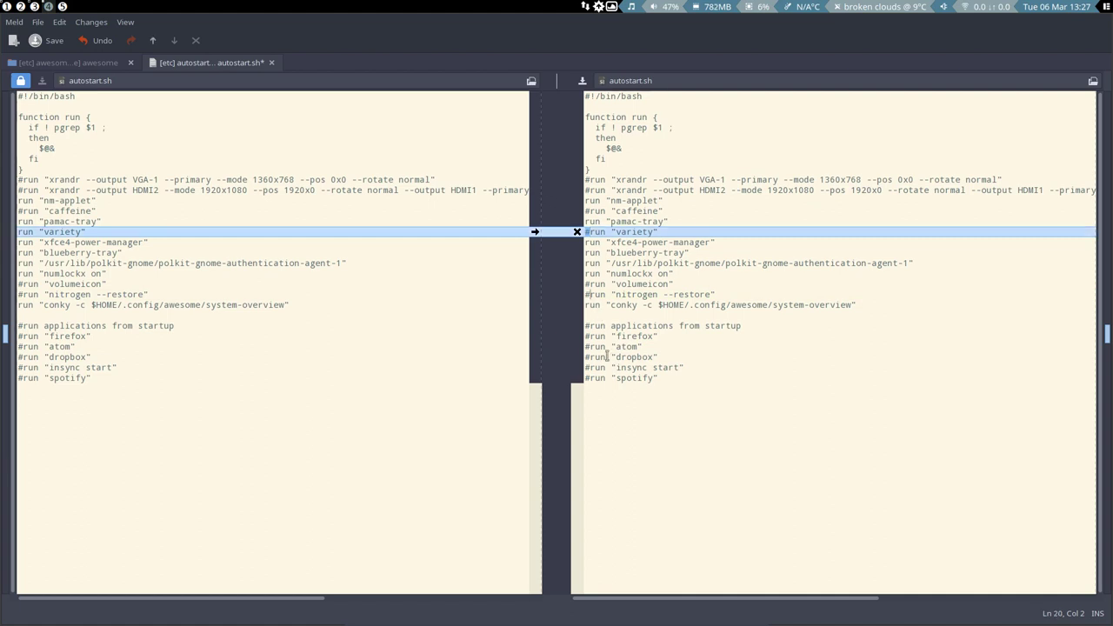
key(BackSpace)
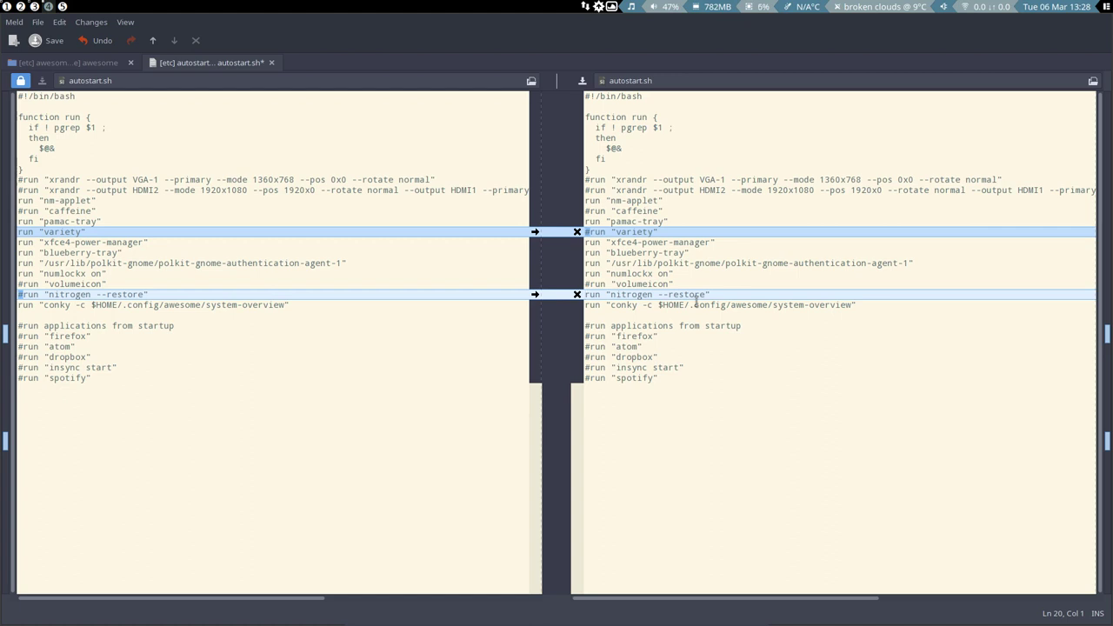
key(ctrl+s)
click(272, 62)
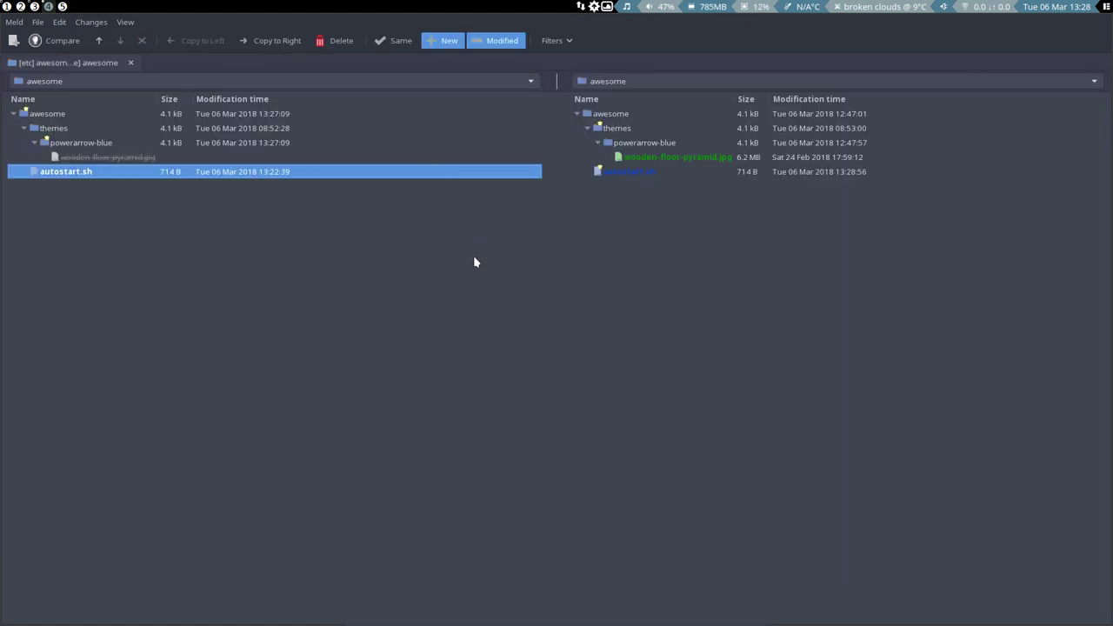
Step: Refresh the awesome folder comparison and reopen the autostart.sh file comparison
click(126, 22)
click(143, 149)
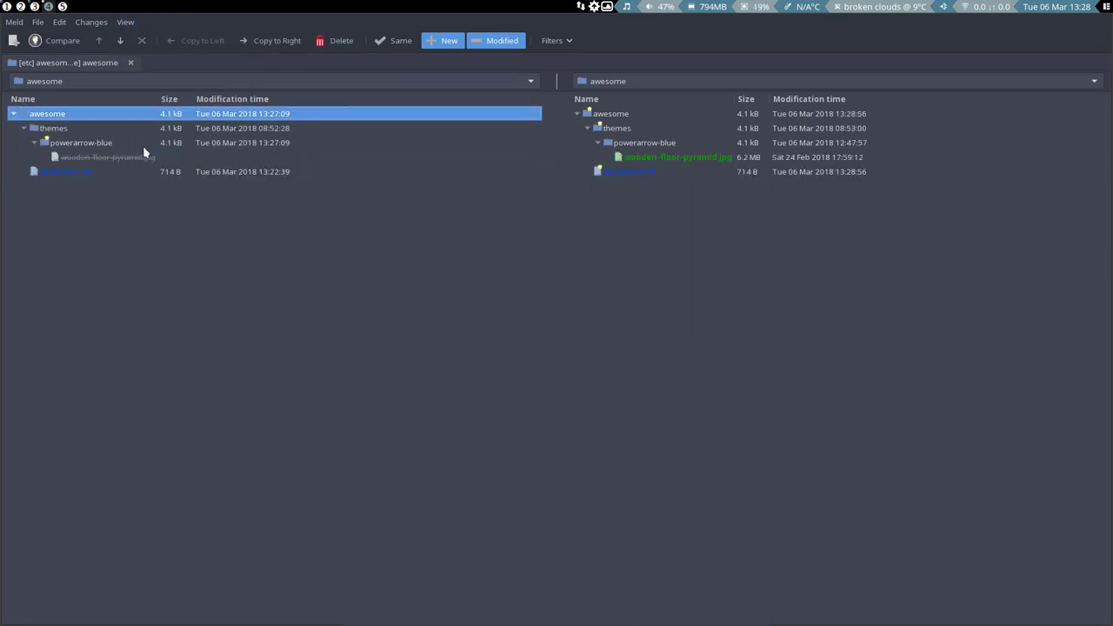
click(78, 177)
double_click(84, 177)
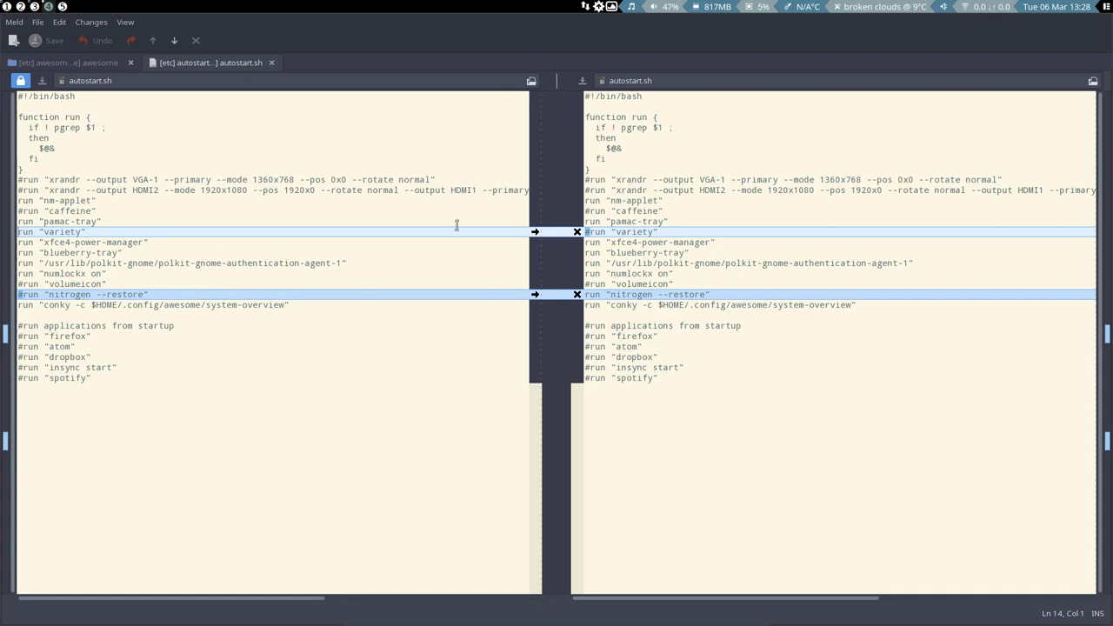
Step: Close the autostart.sh comparison, select wooden-floor-pyramid.jpg in the home powerarrow-blue folder and close Meld
click(271, 63)
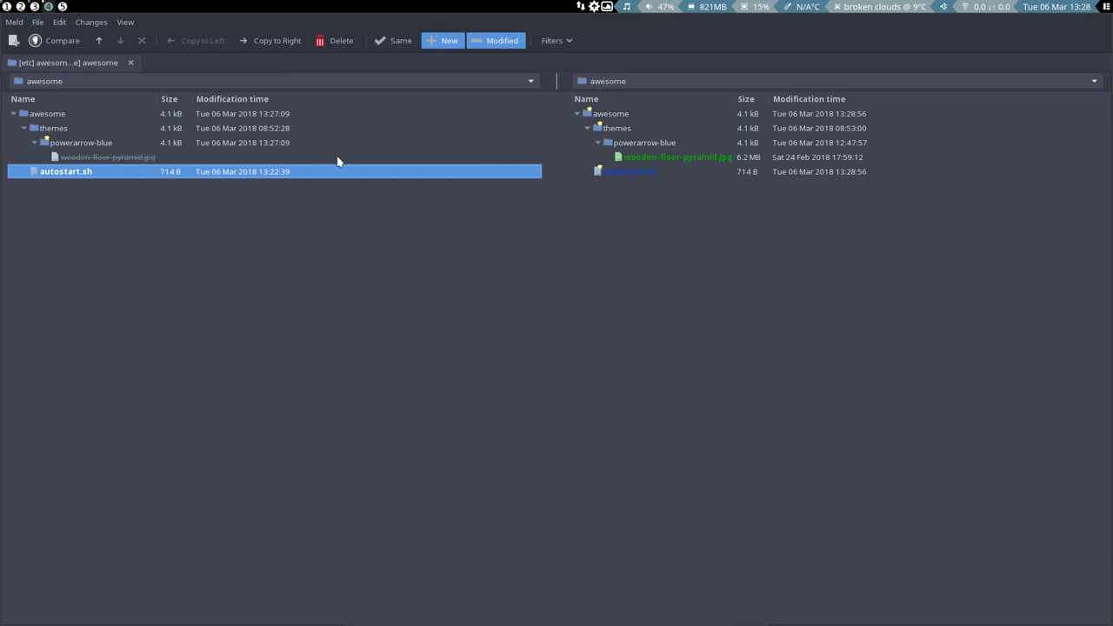
click(662, 162)
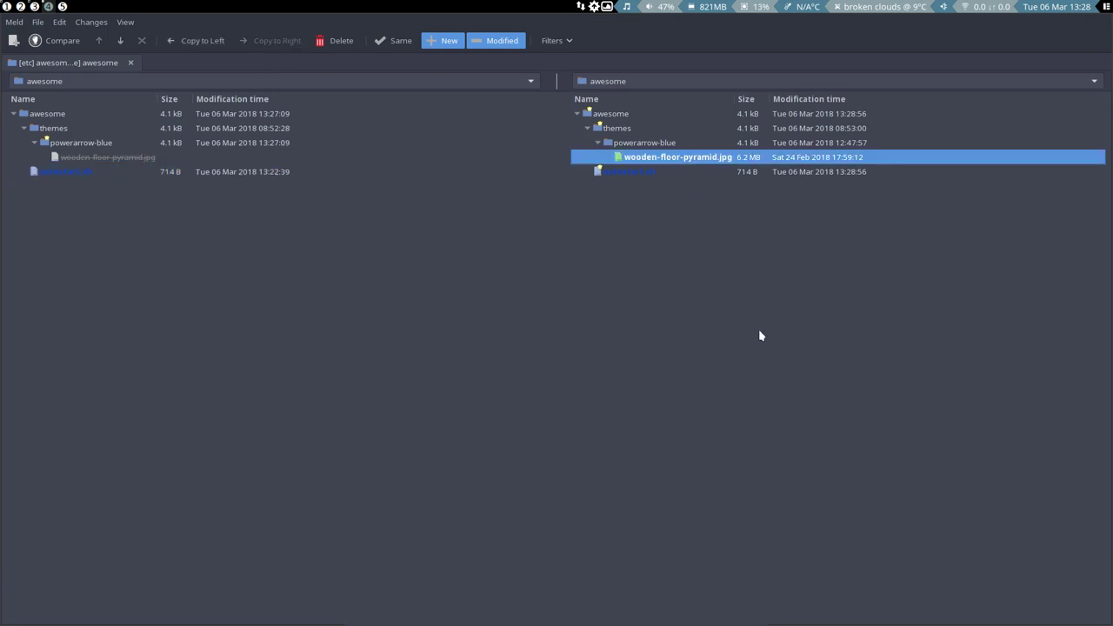
key(super+shift+q)
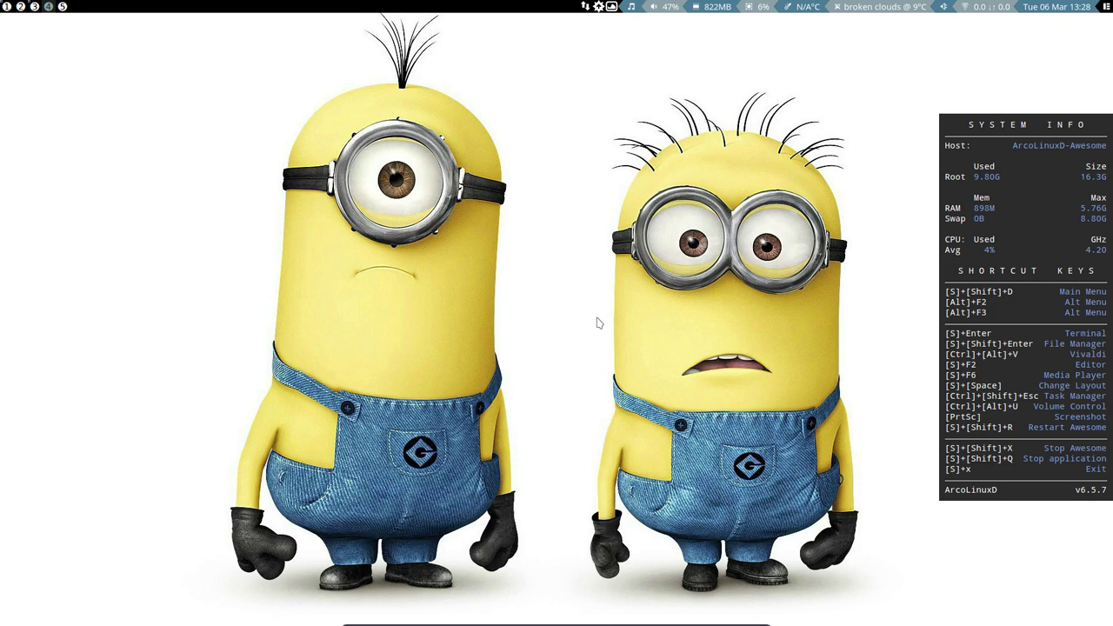
Step: Quit Variety and consult the Awesome hotkey help for the reload shortcut, ending on workspace 4
click(612, 6)
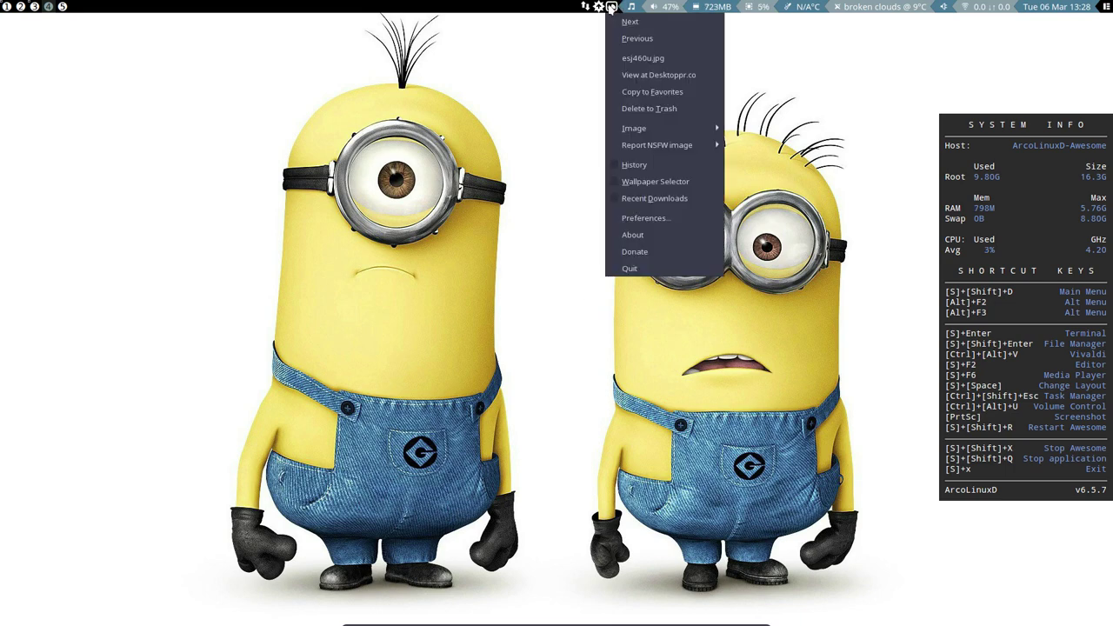
click(627, 269)
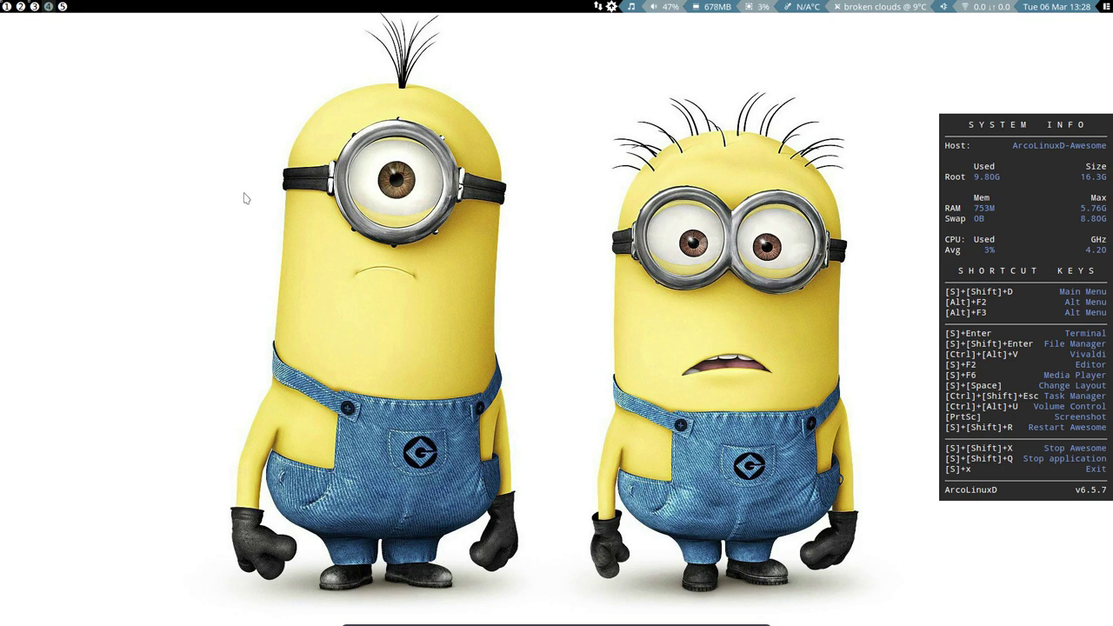
key(super+s)
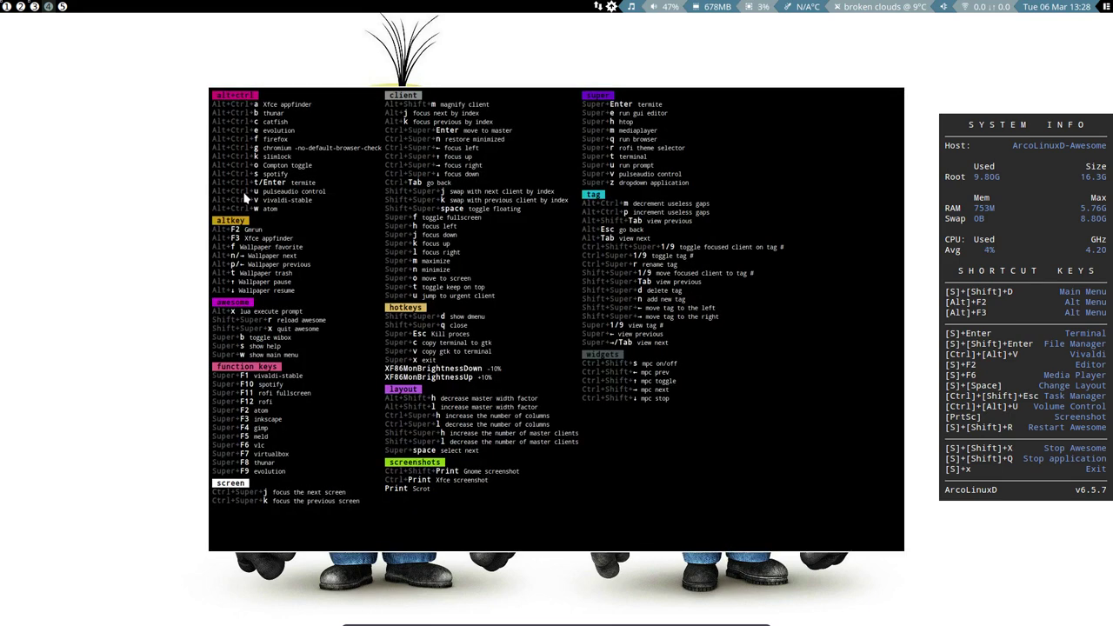
click(269, 322)
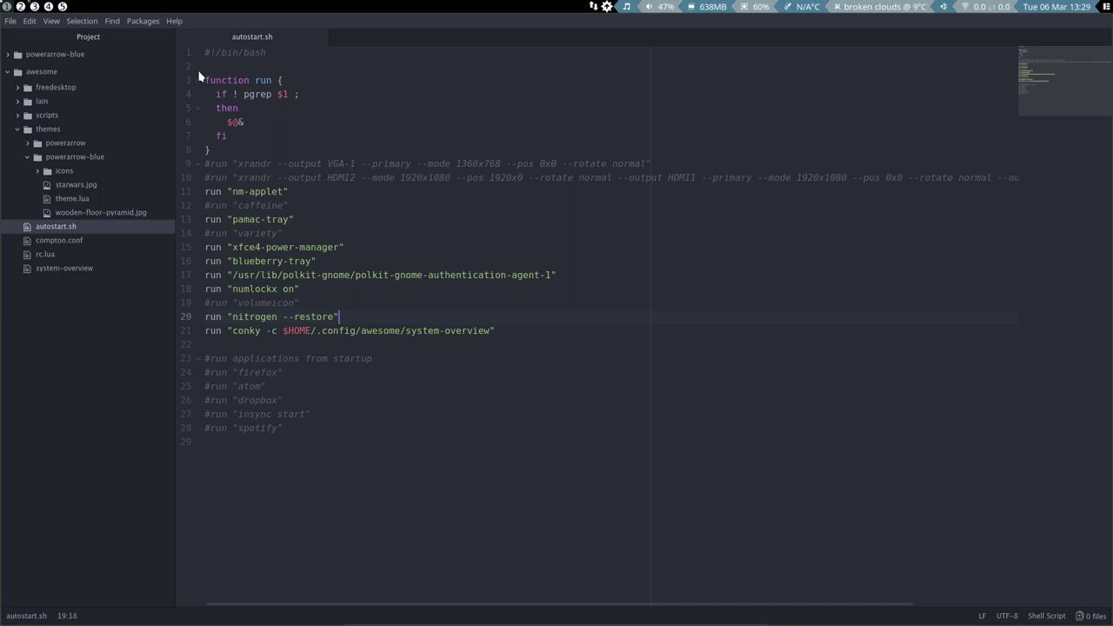
click(48, 7)
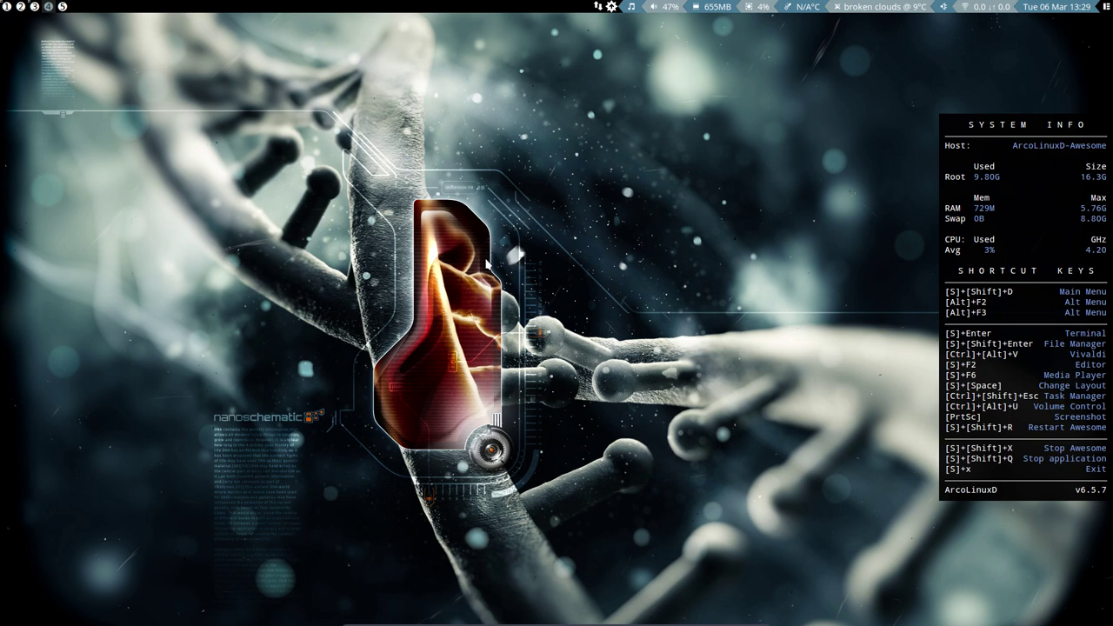
Step: Launch nitrogen from the run prompt
key(super+shift+d)
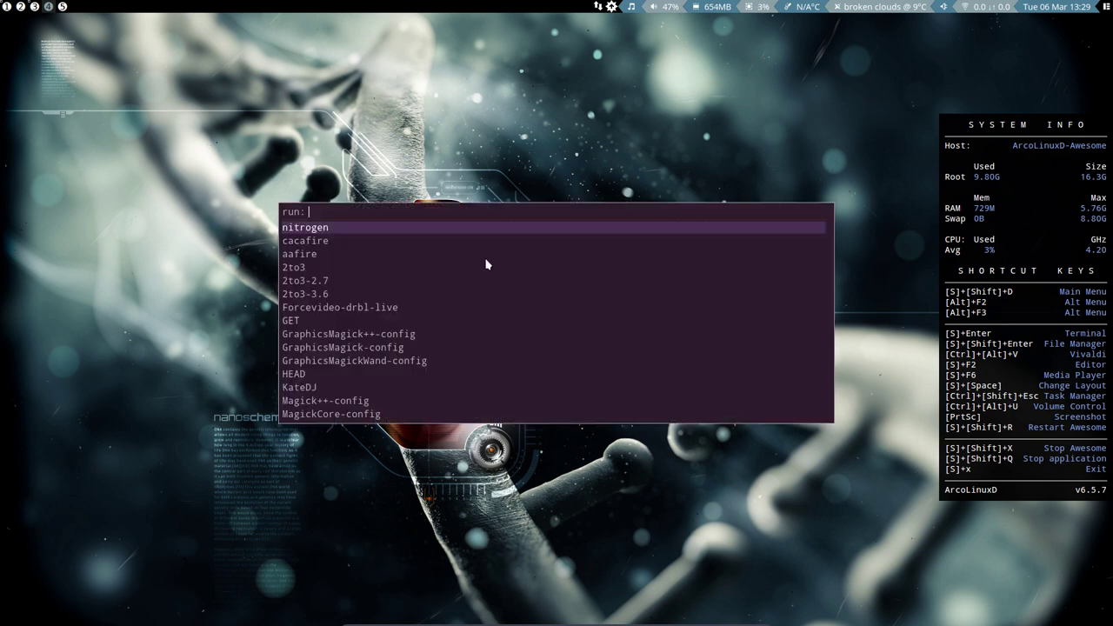
text(nirtot)
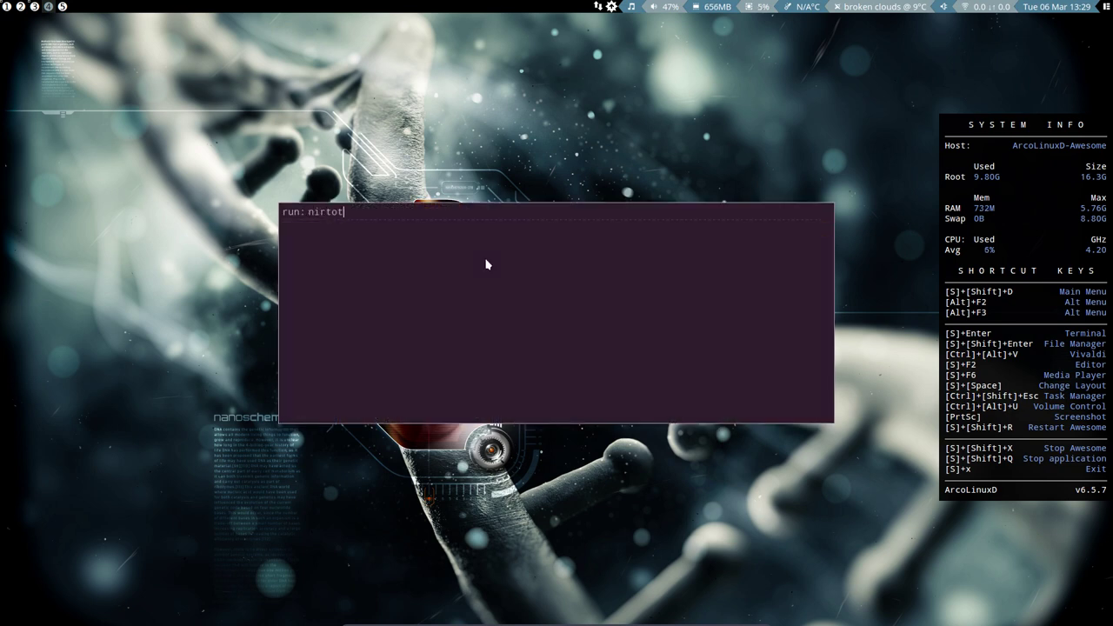
key(BackSpace)
key(BackSpace)
key(BackSpace)
key(BackSpace)
text(trogen)
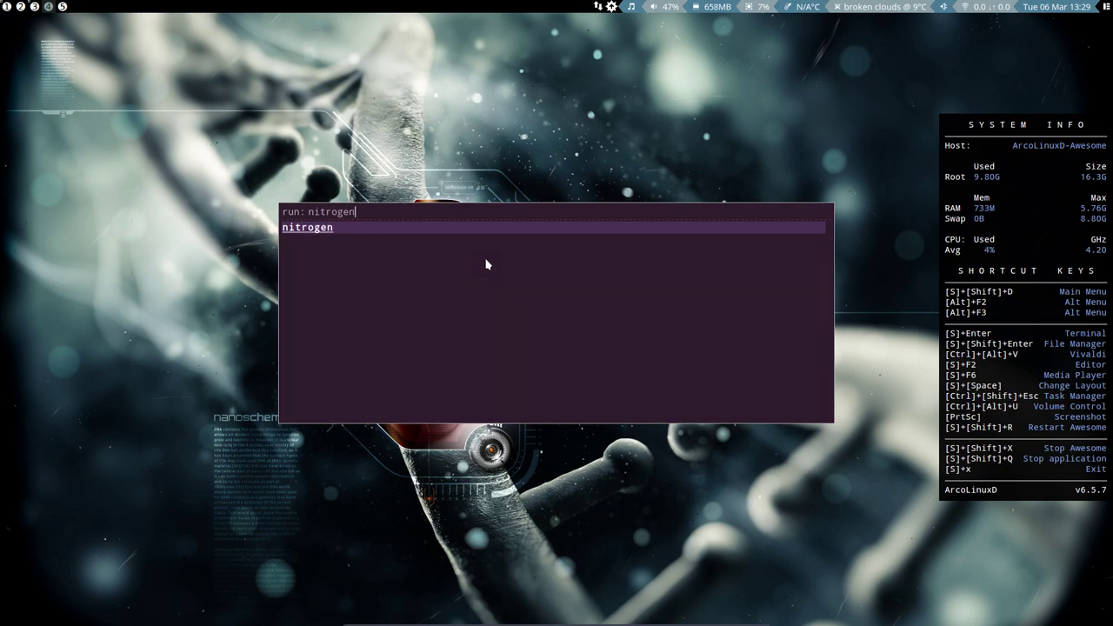
key(Return)
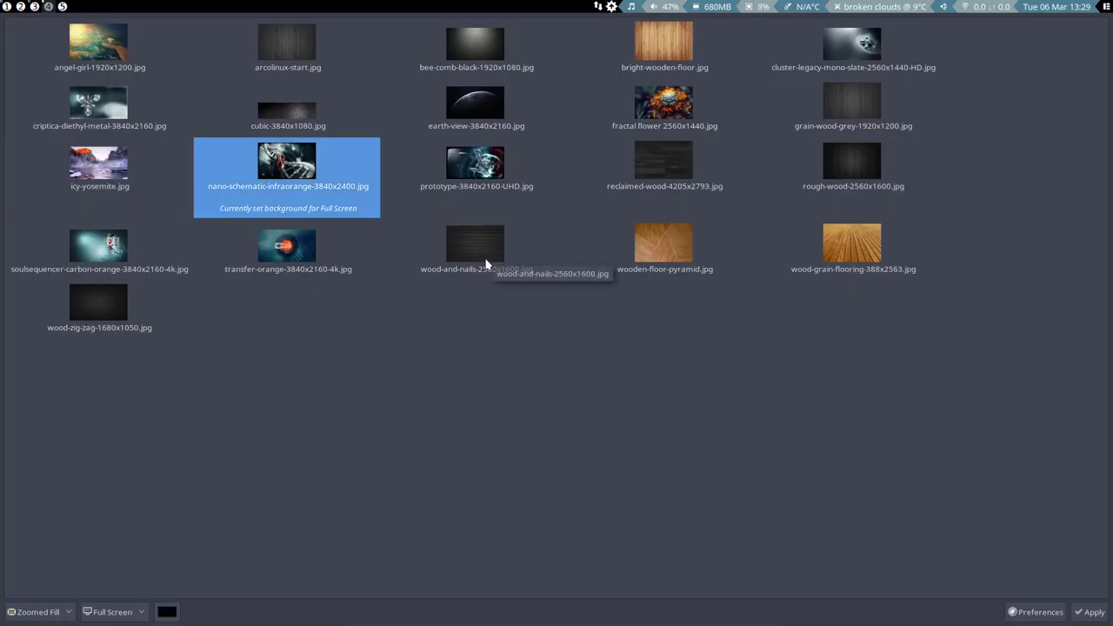
Step: Apply fractal flower 2560x1440.jpg as the full-screen background, check it on the empty workspace 5 and close Nitrogen
click(668, 109)
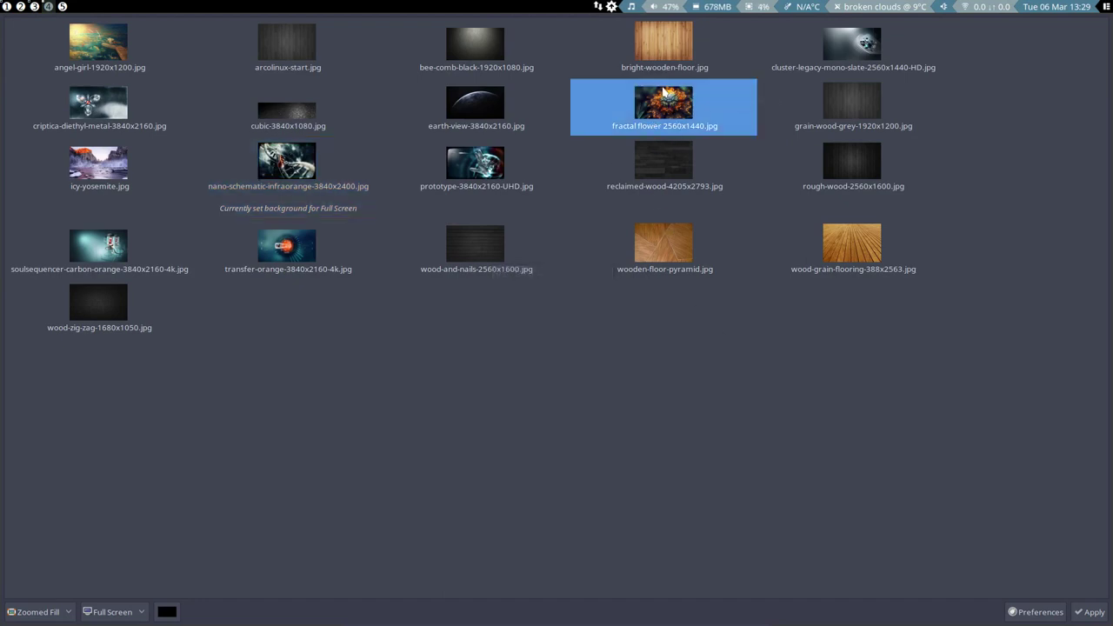
click(1103, 612)
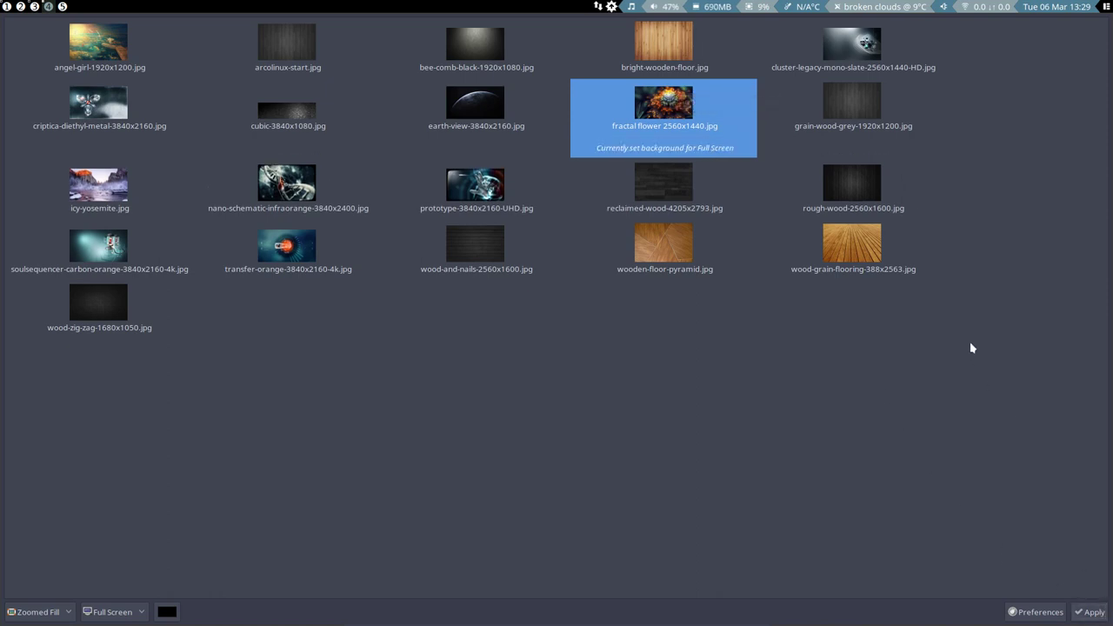
click(62, 8)
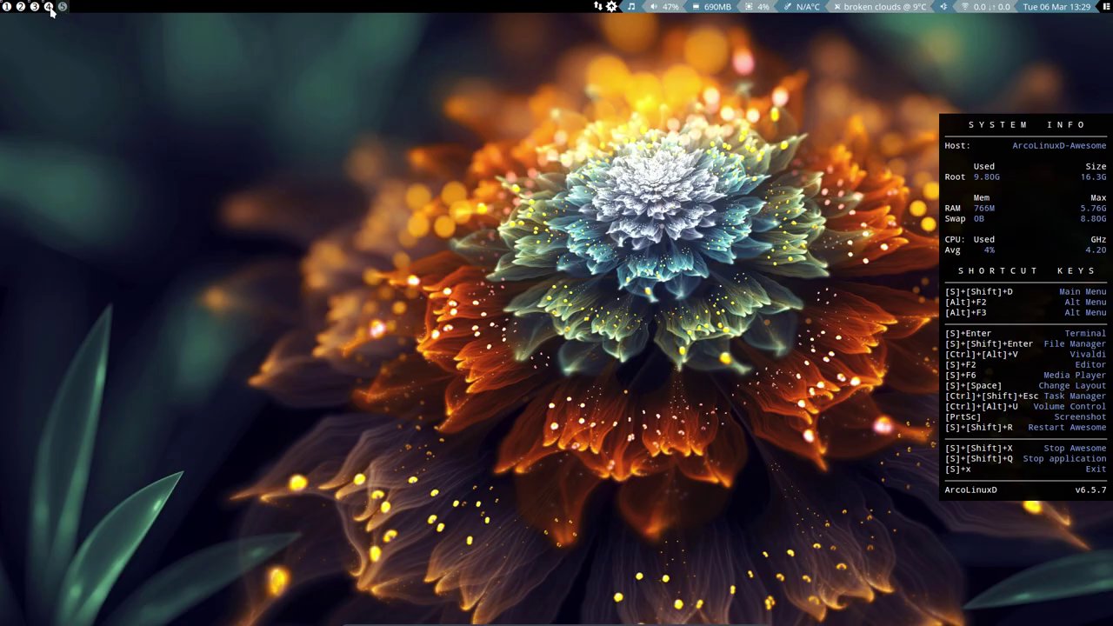
click(49, 7)
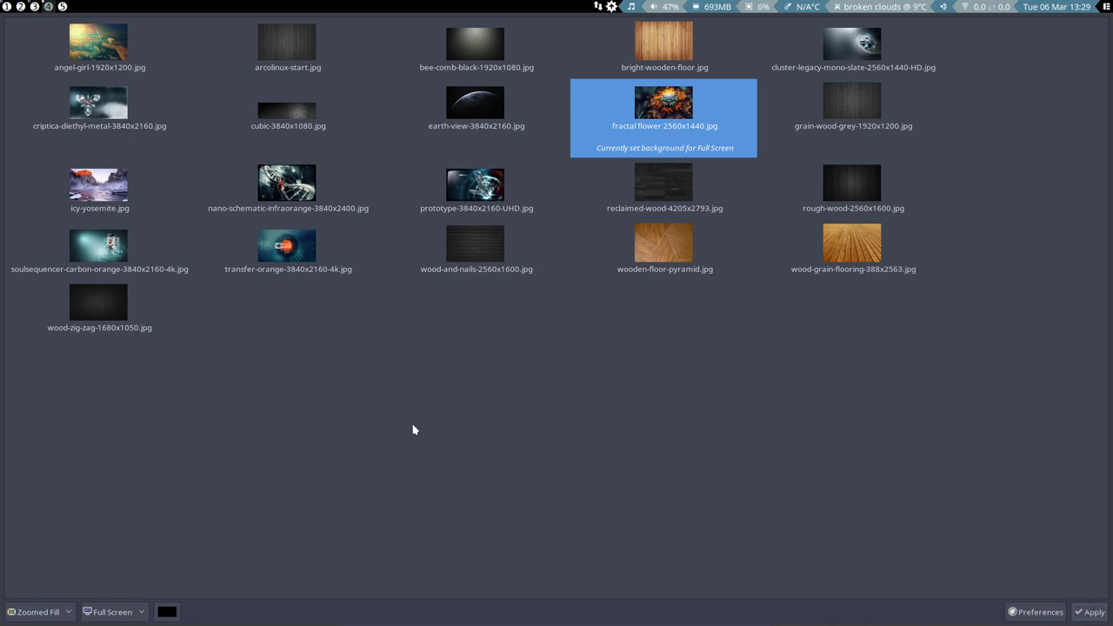
key(super+shift+q)
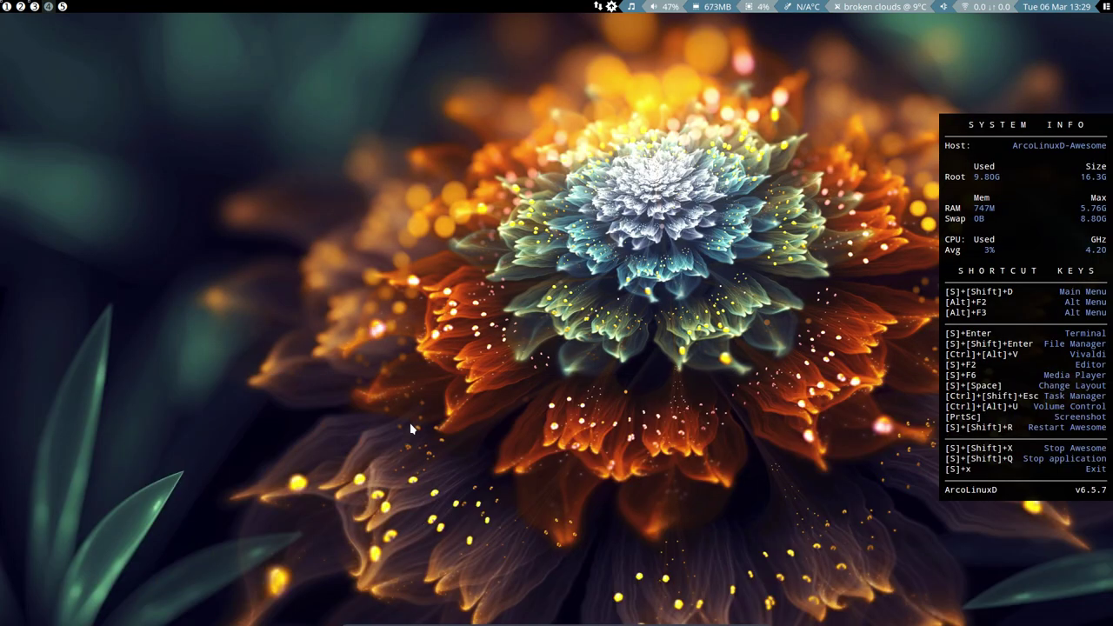
Step: Restart Awesome and quit the running Variety
key(super+shift+r)
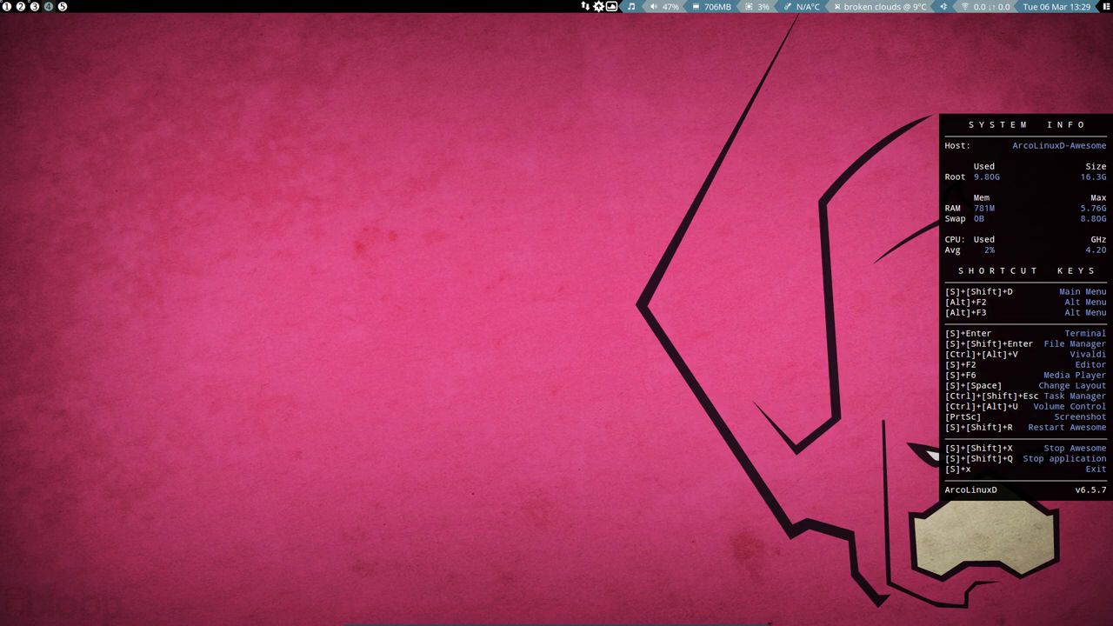
click(611, 9)
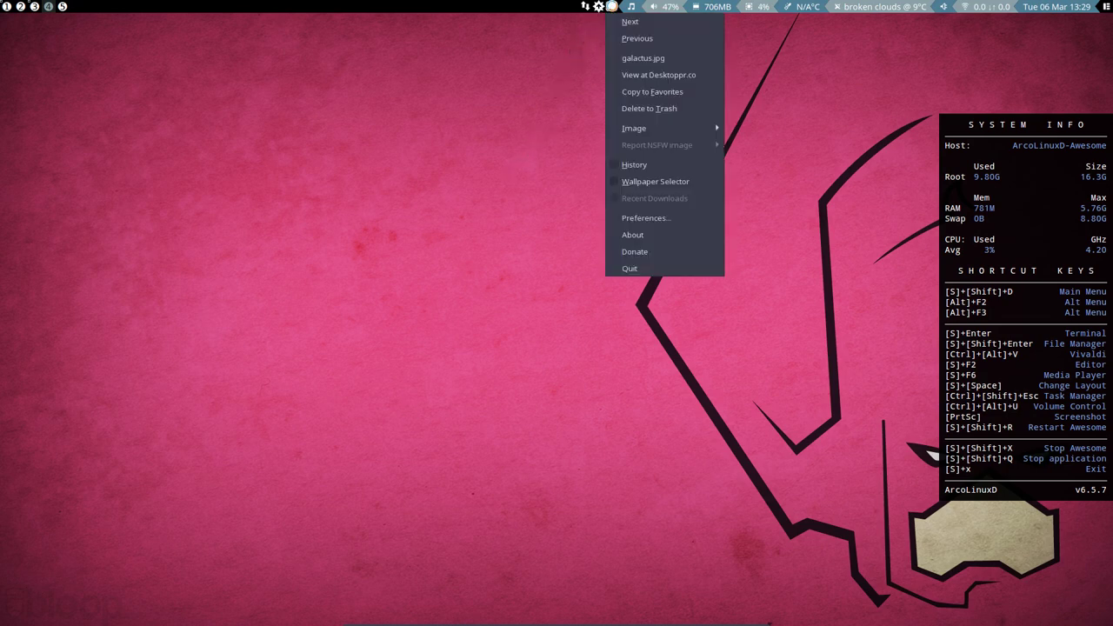
click(641, 267)
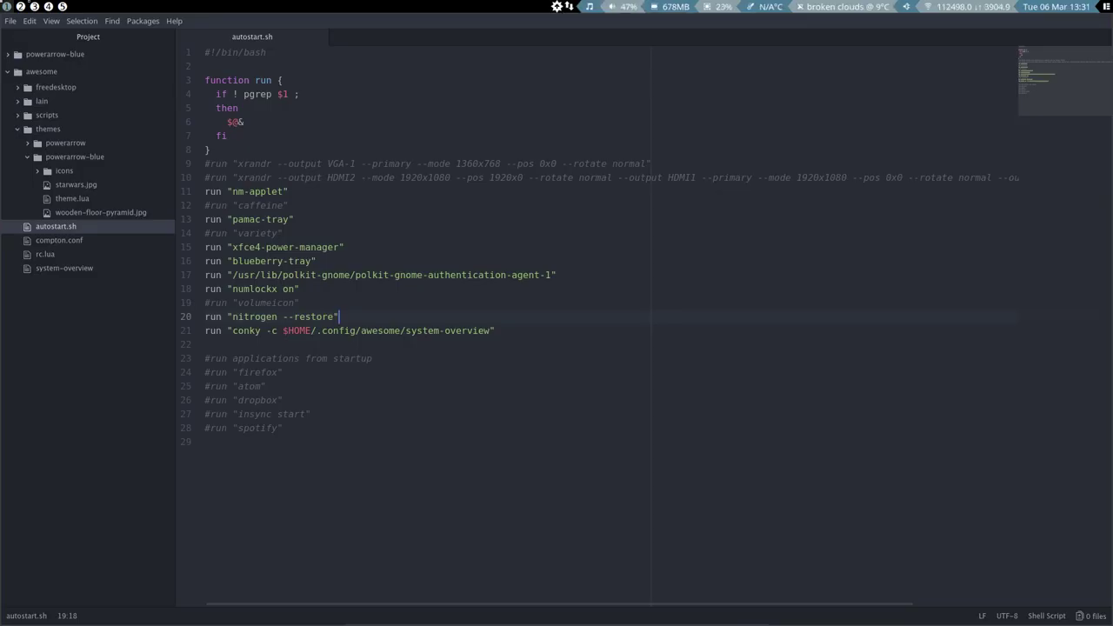
Step: Check the wallpaper on workspace 4, exit the Awesome session and log back in with the account password
click(52, 7)
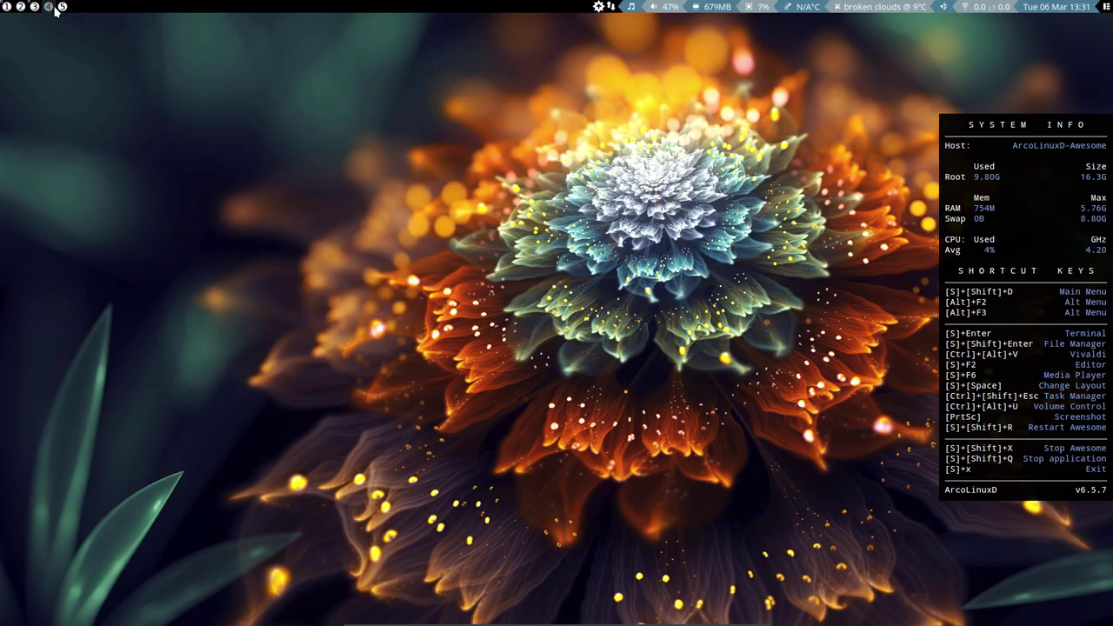
key(super+x)
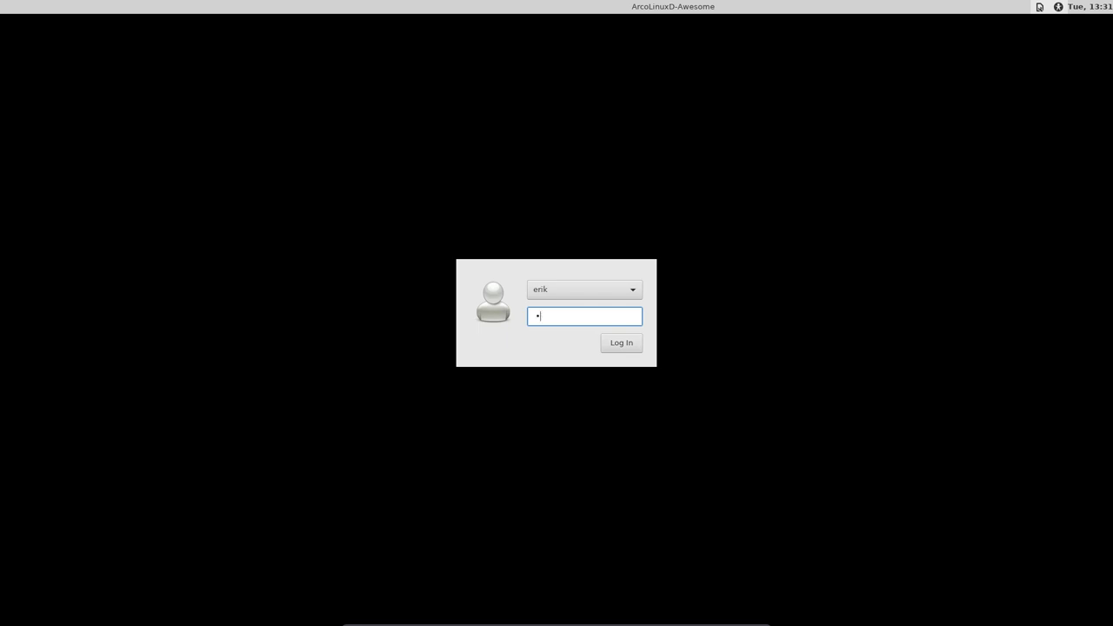
key(Return)
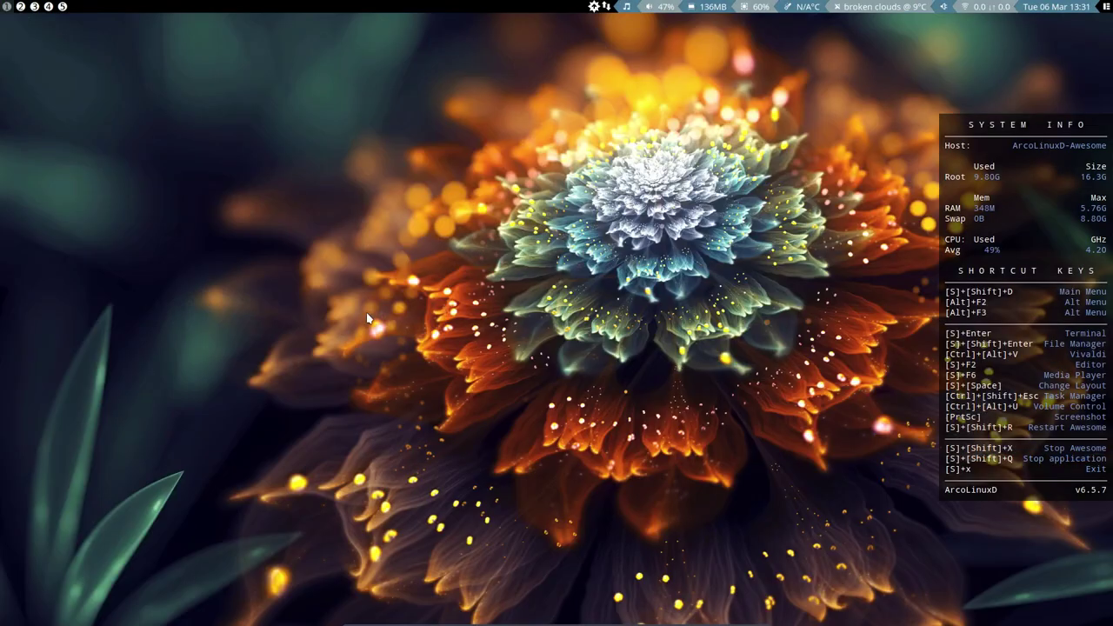